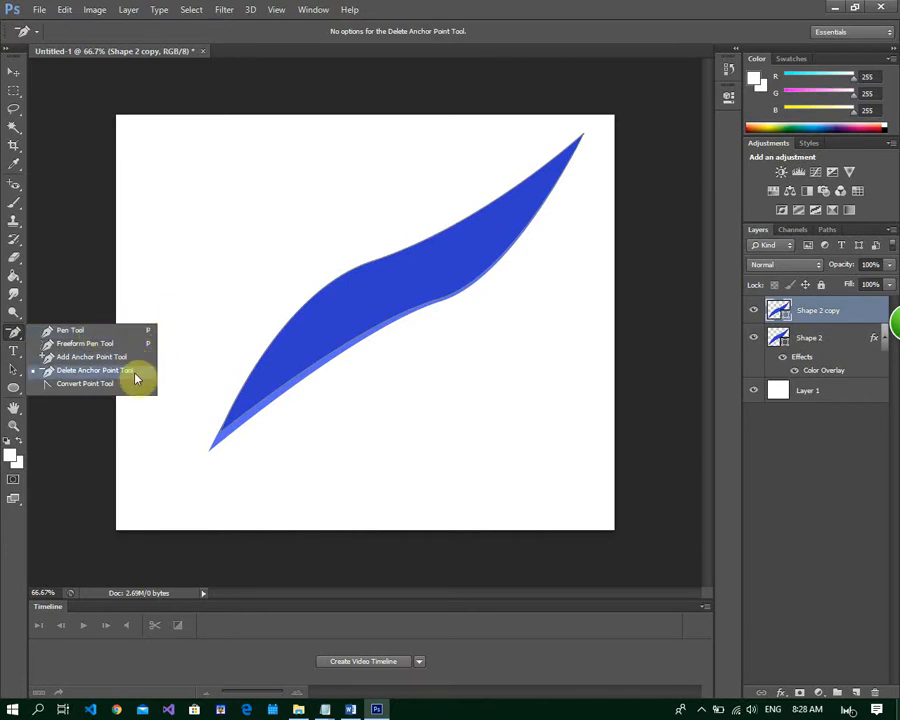
# Create a new 30 × 25 cm document named tyrPenTool at 90 pixels/inch with transparent background contents
pyautogui.click(233, 283)
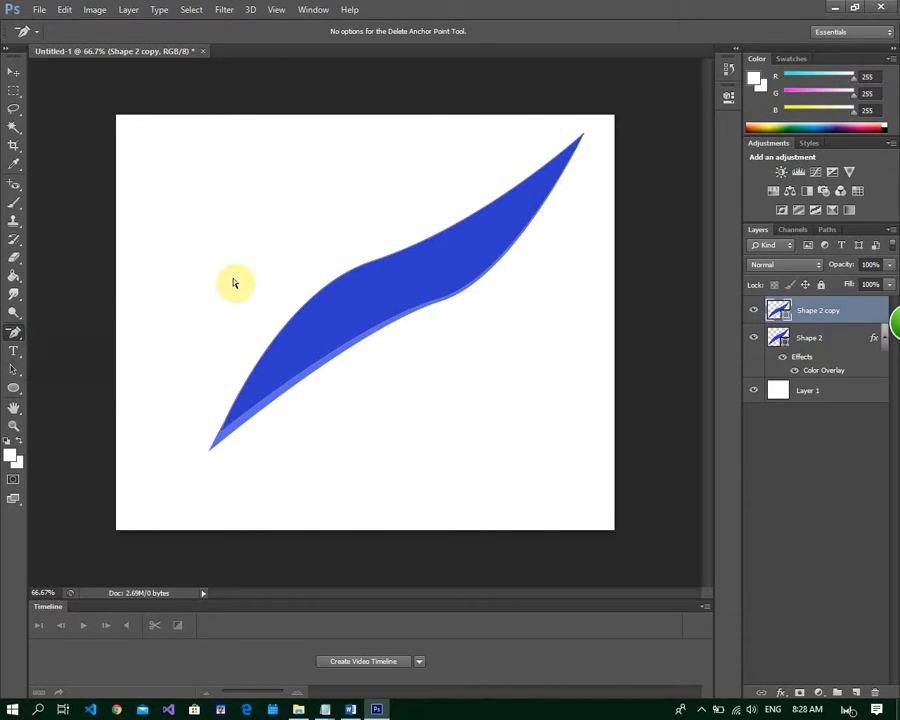
pyautogui.click(39, 11)
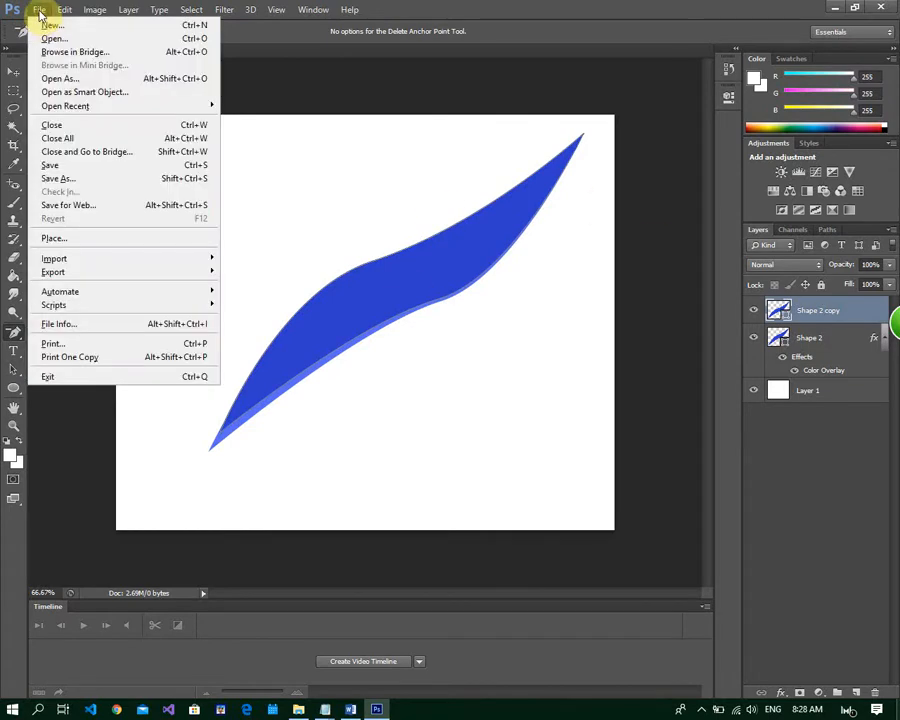
pyautogui.click(53, 25)
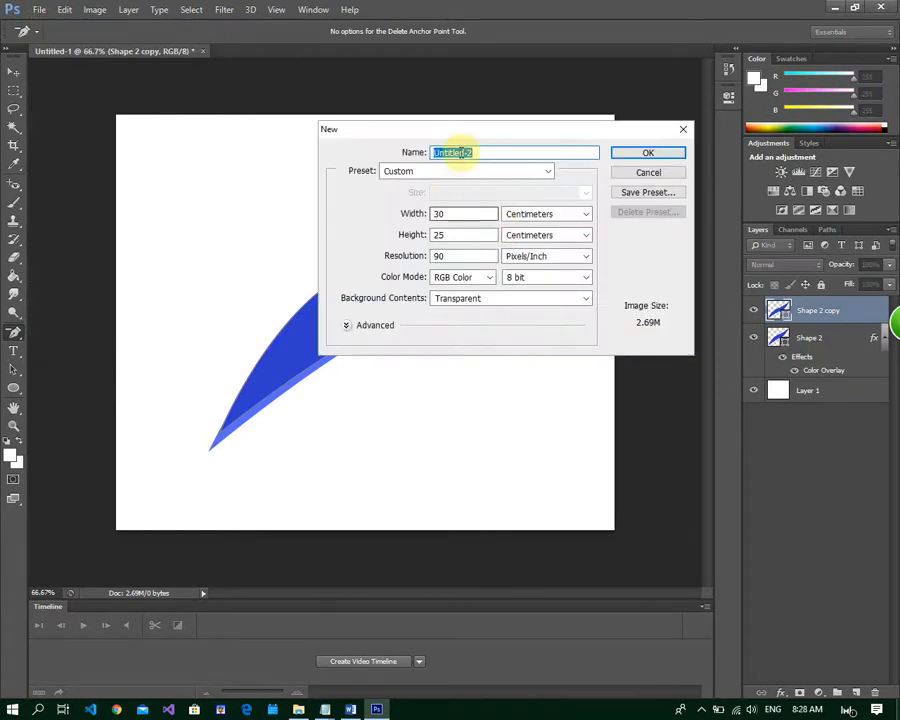
pyautogui.write('tyrPenTool')
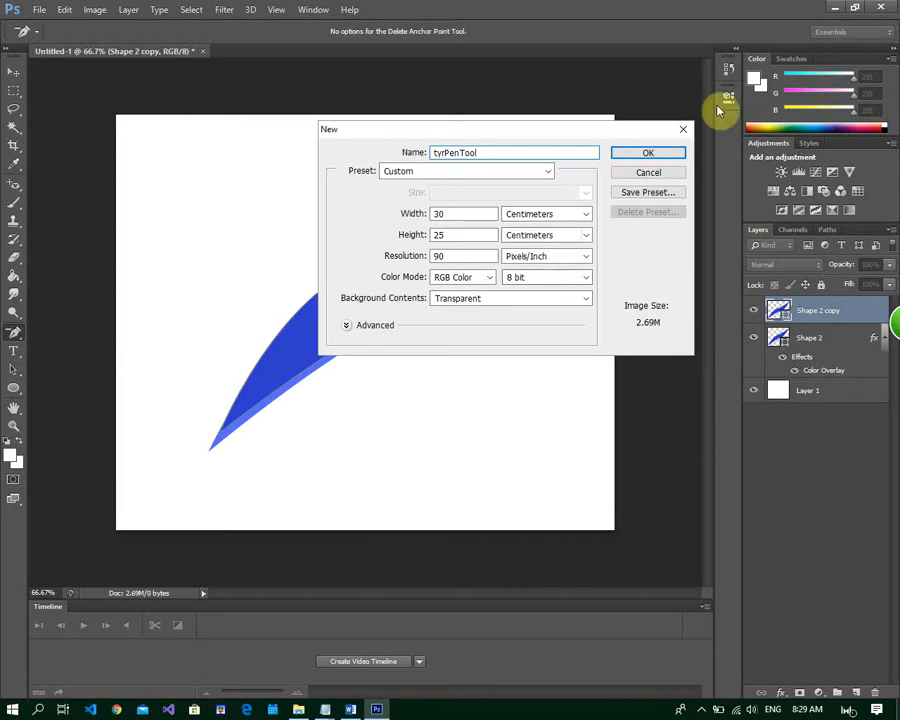
pyautogui.click(650, 157)
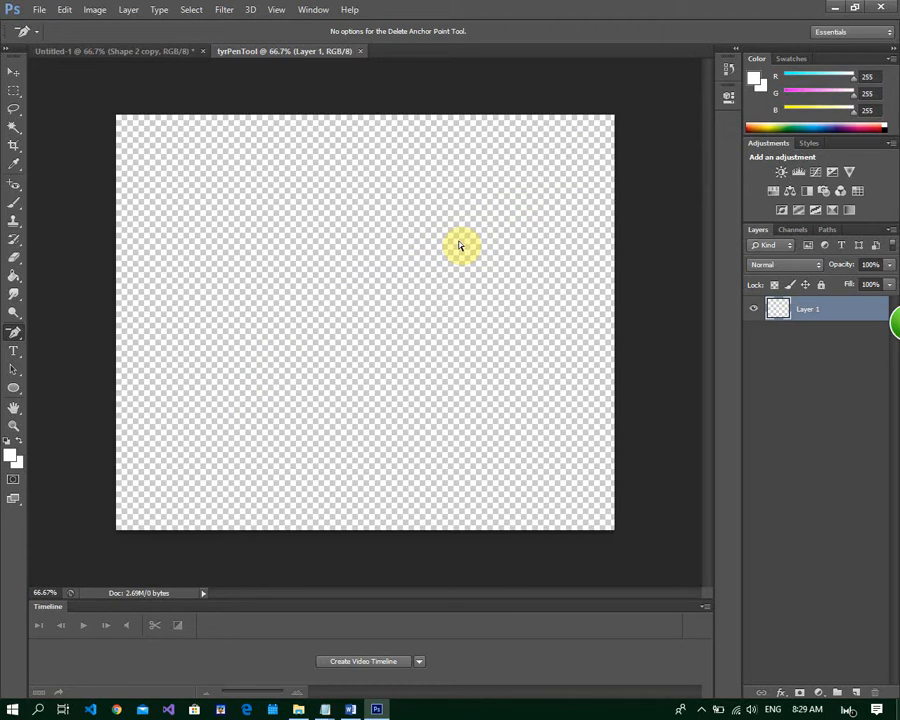
# Draw a closed four-sided Pen Tool path around the right part of the canvas with a slanted left edge, and convert it into a shape
pyautogui.rightClick(20, 338)
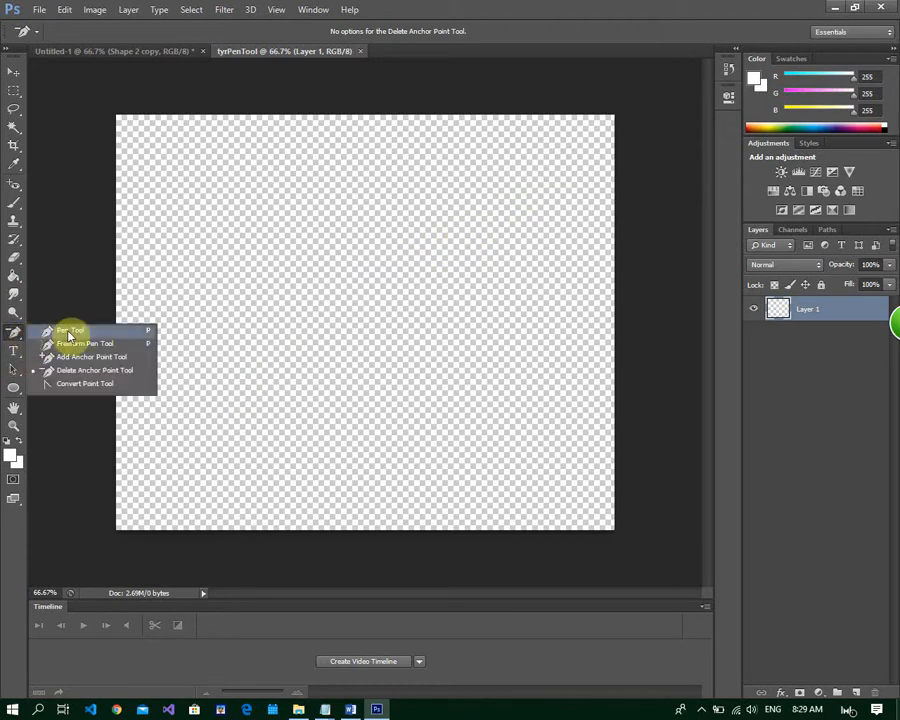
pyautogui.click(69, 332)
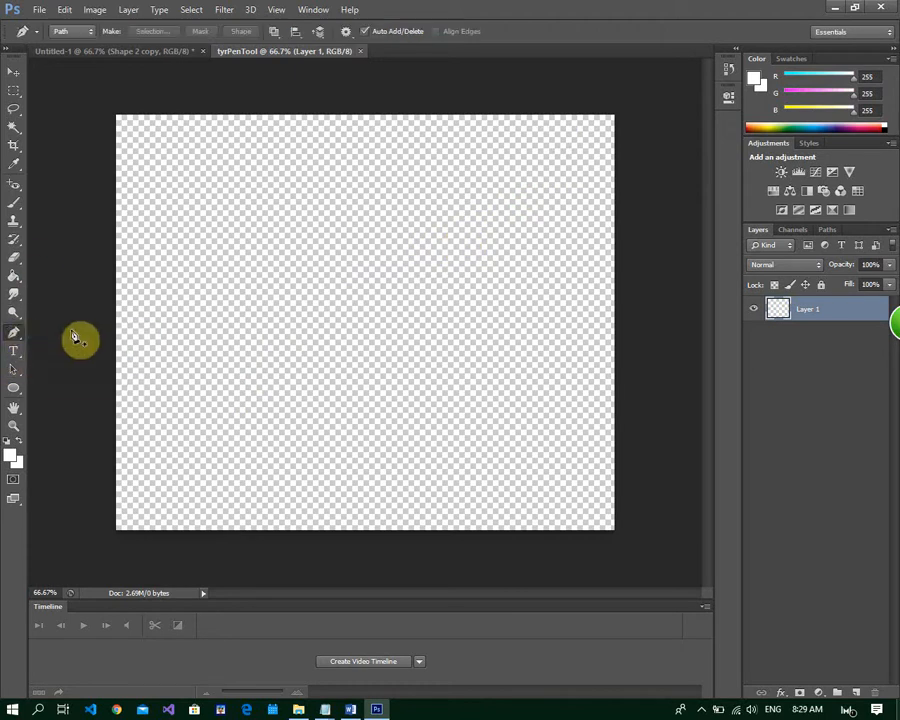
pyautogui.click(458, 101)
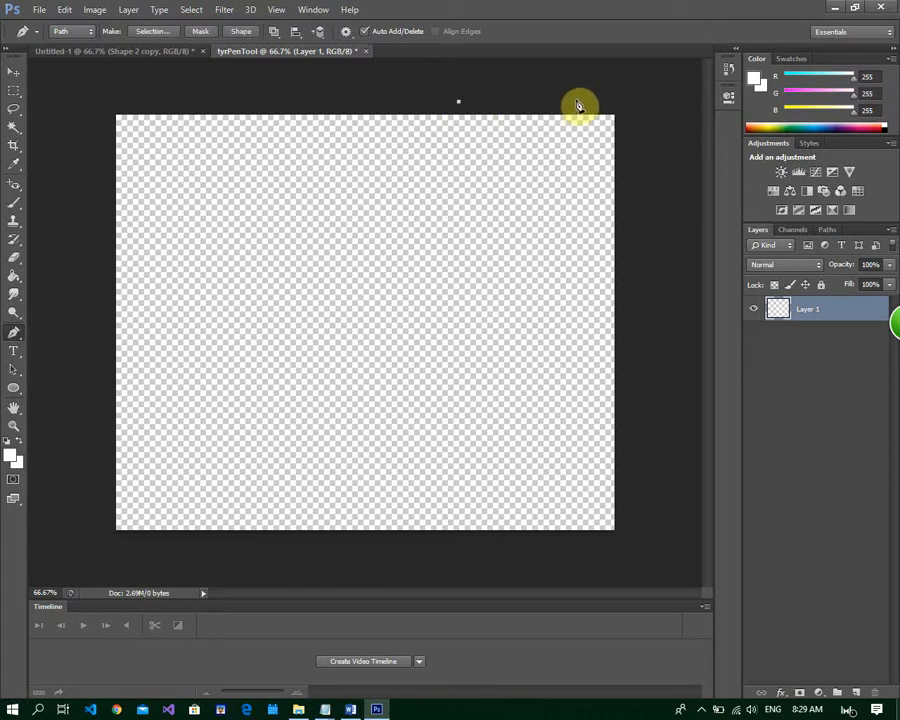
pyautogui.click(644, 106)
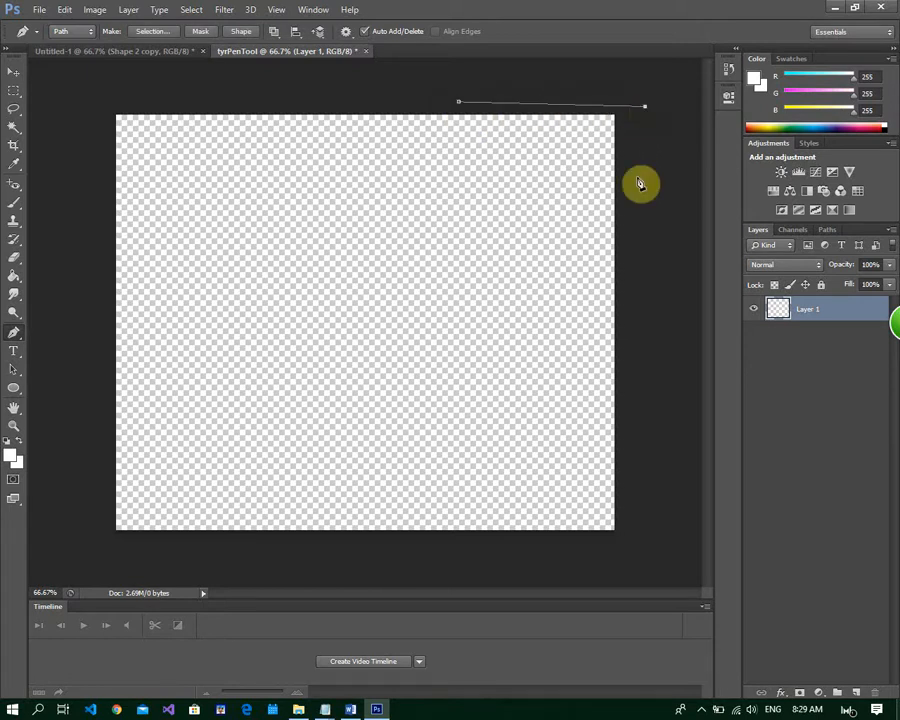
pyautogui.click(649, 540)
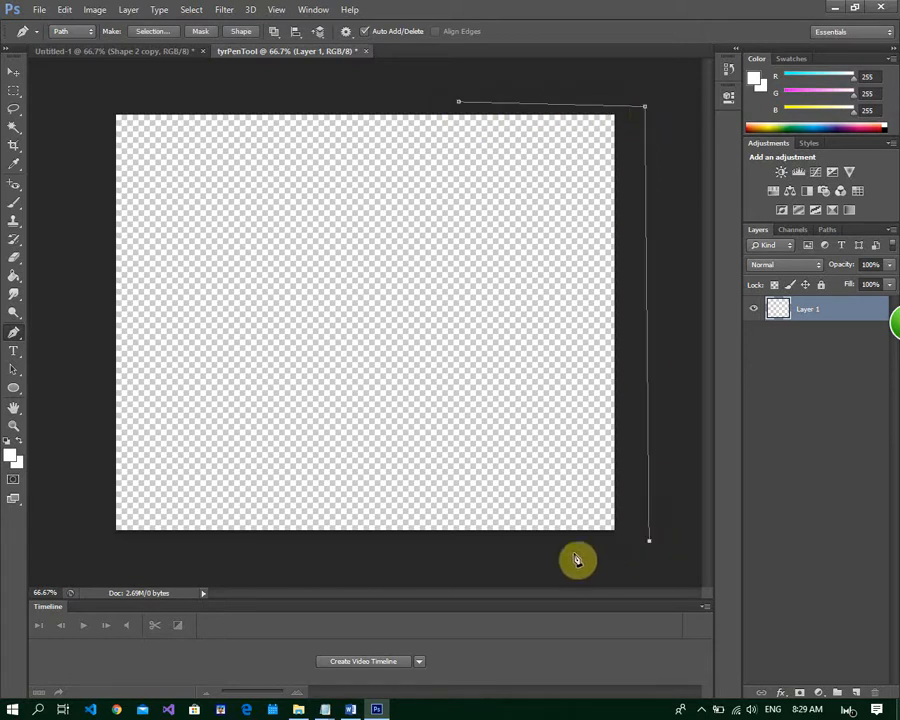
pyautogui.click(302, 552)
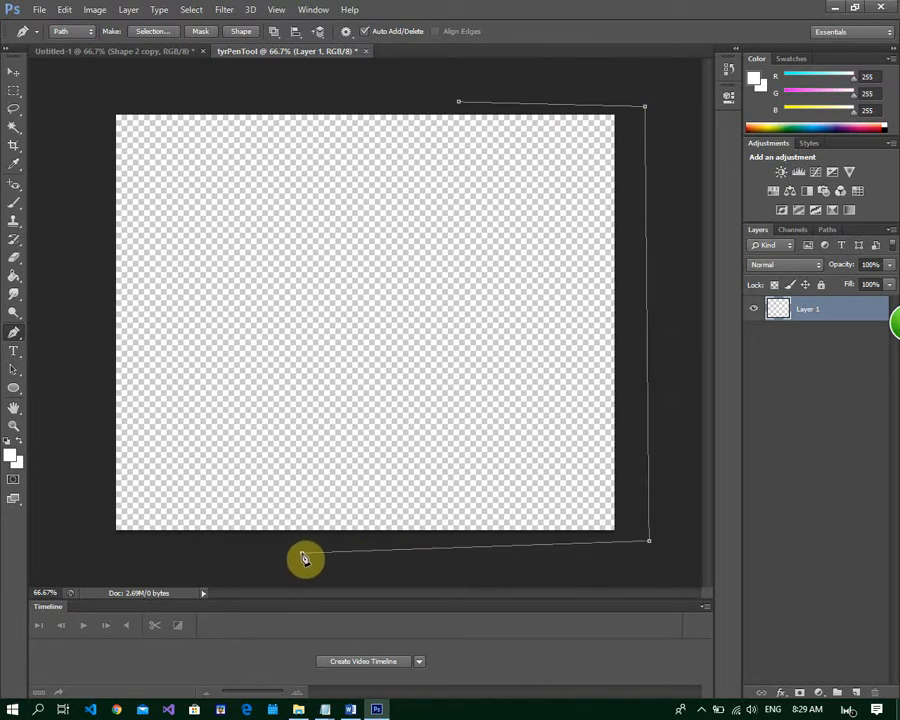
pyautogui.click(460, 106)
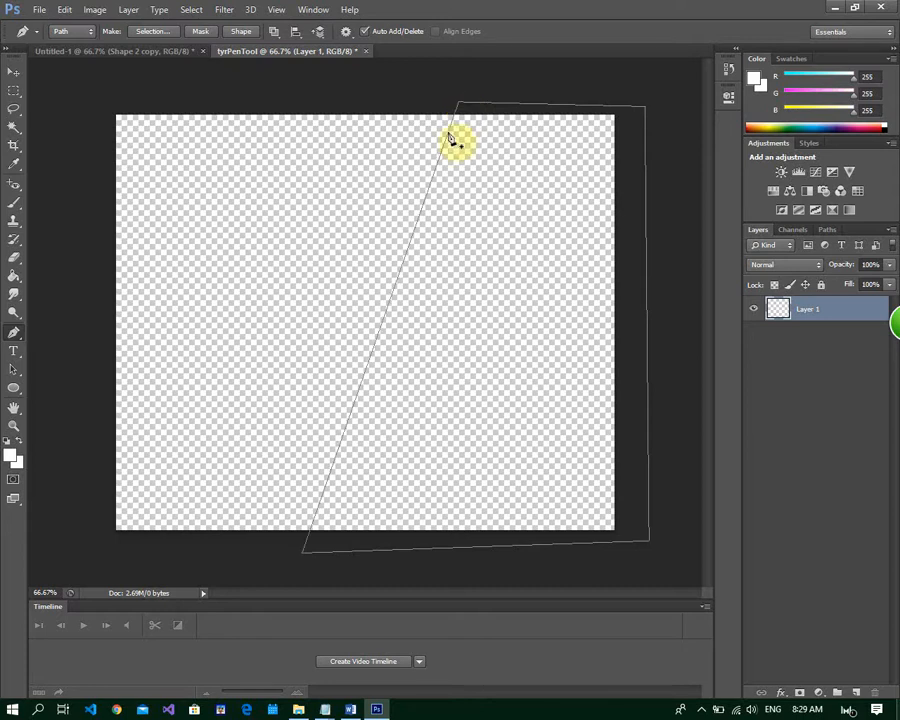
pyautogui.click(241, 32)
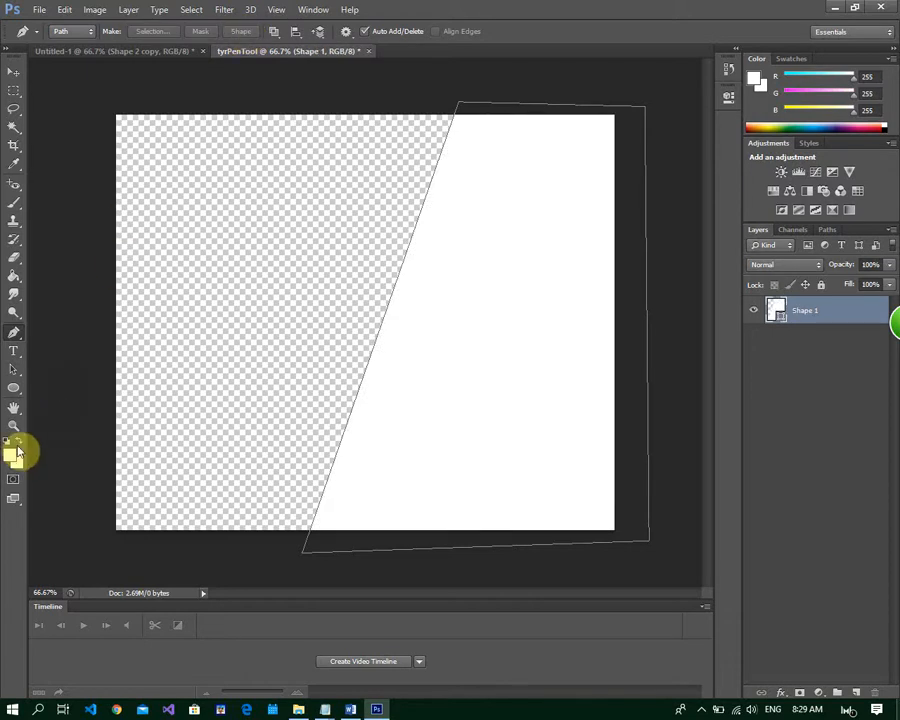
# Set the foreground color to blue #2e3fe6
pyautogui.click(11, 456)
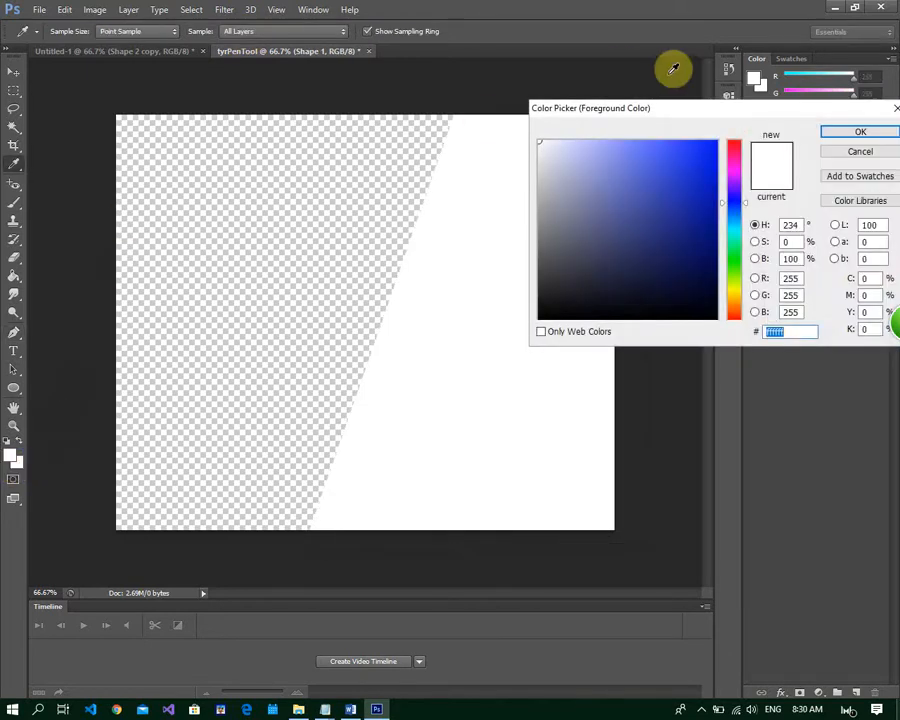
pyautogui.click(681, 157)
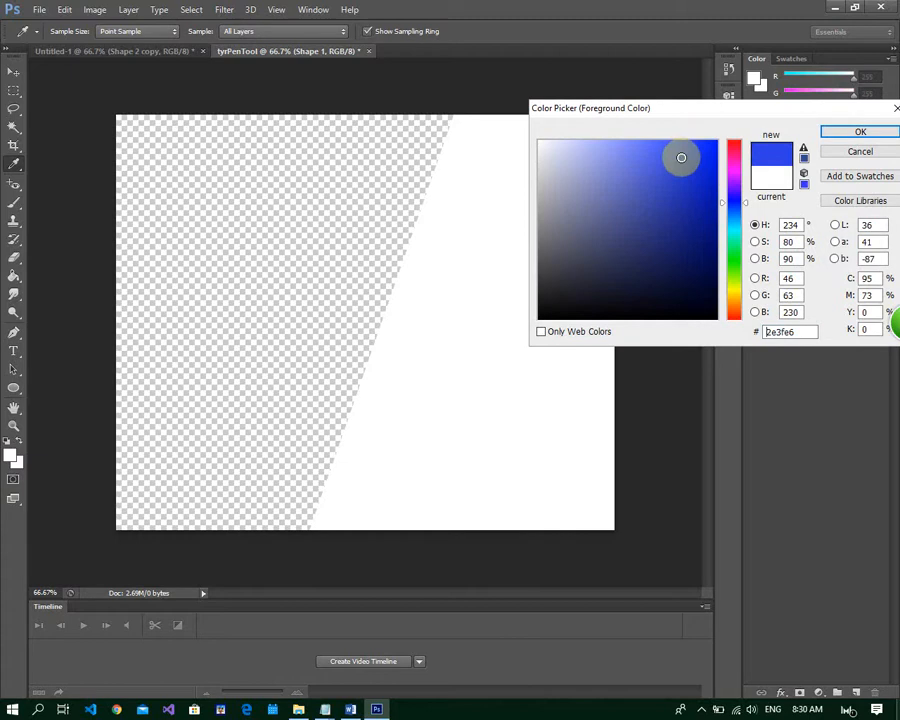
pyautogui.click(878, 132)
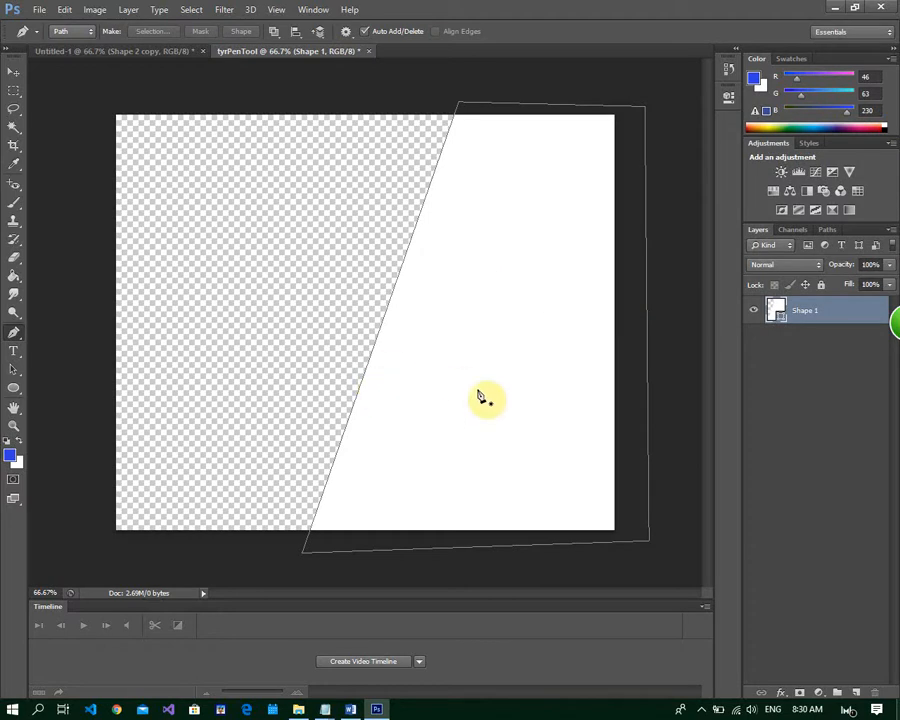
# Delete the white shape and replace its layer with a new empty layer
pyautogui.click(14, 74)
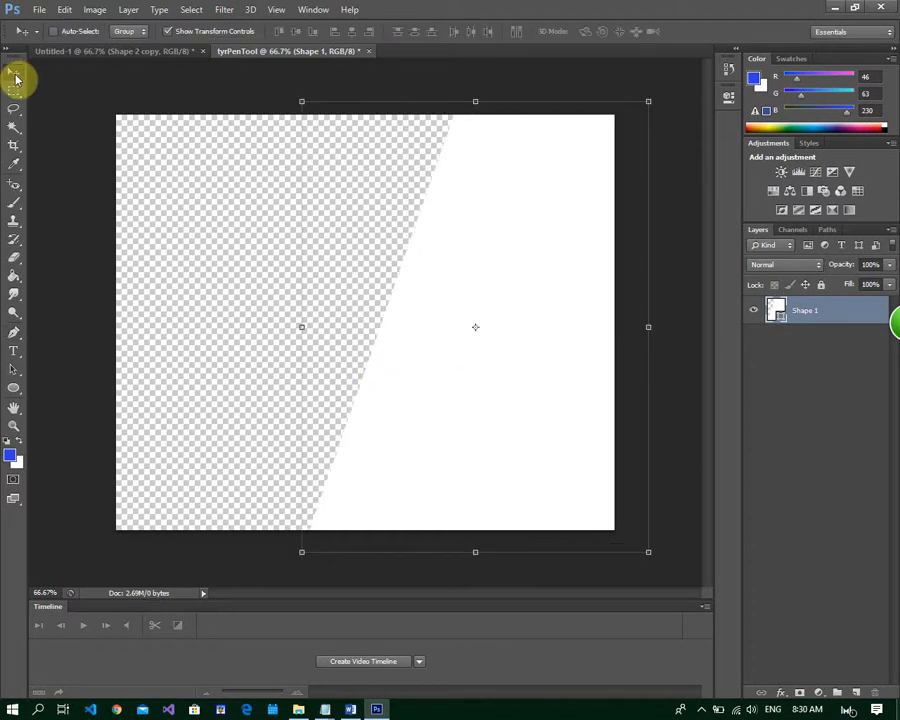
pyautogui.press('Delete')
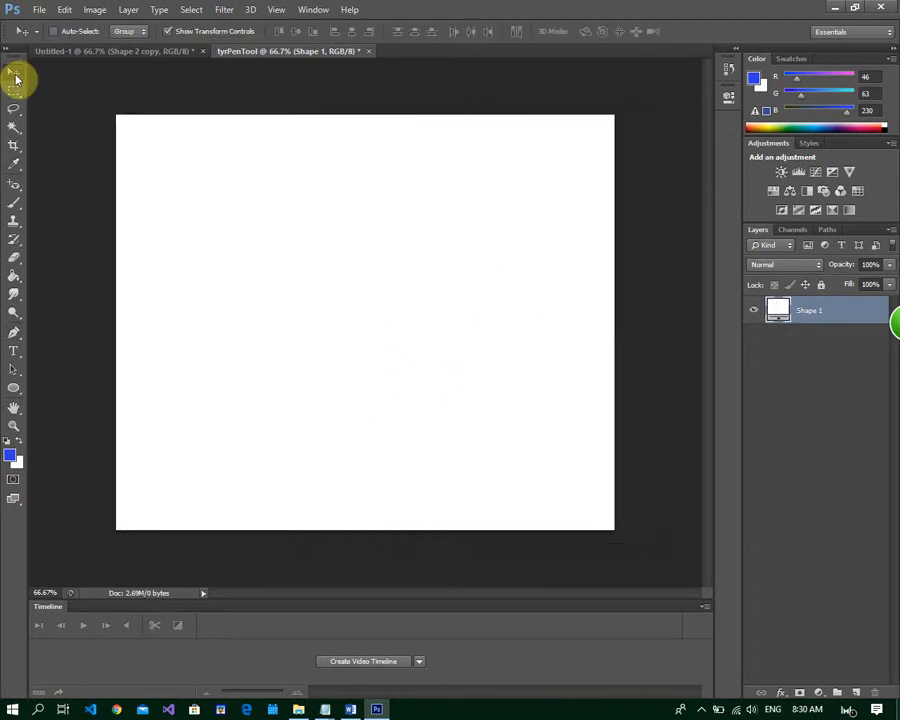
pyautogui.click(857, 693)
pyautogui.click(806, 338)
pyautogui.press('Delete')
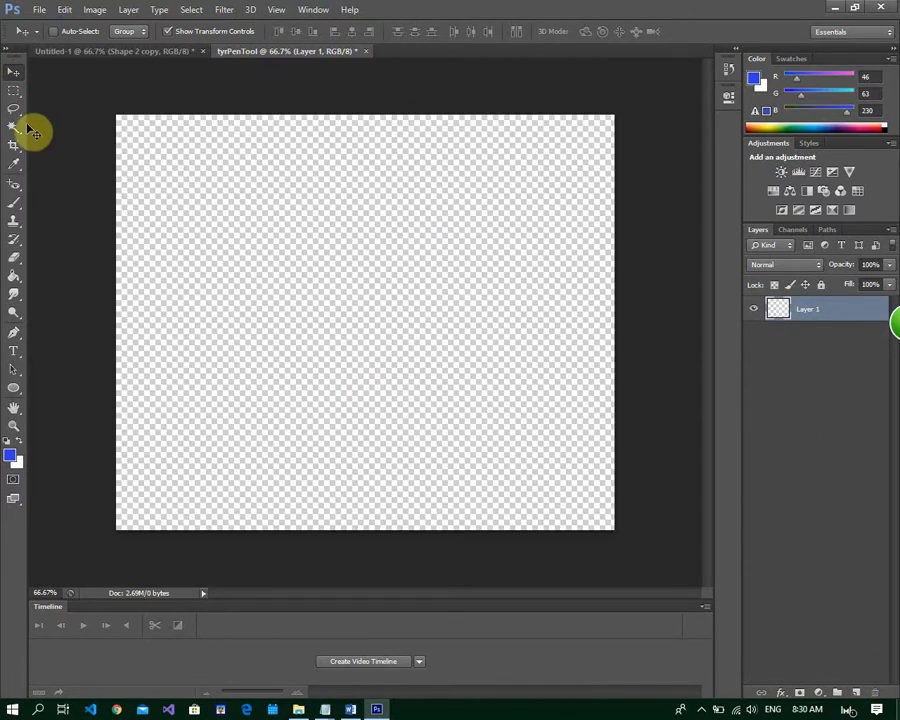
# Draw a closed four-sided Pen Tool path whose slanted edge runs from the canvas's upper middle to its lower-left corner
pyautogui.click(14, 336)
pyautogui.rightClick(16, 340)
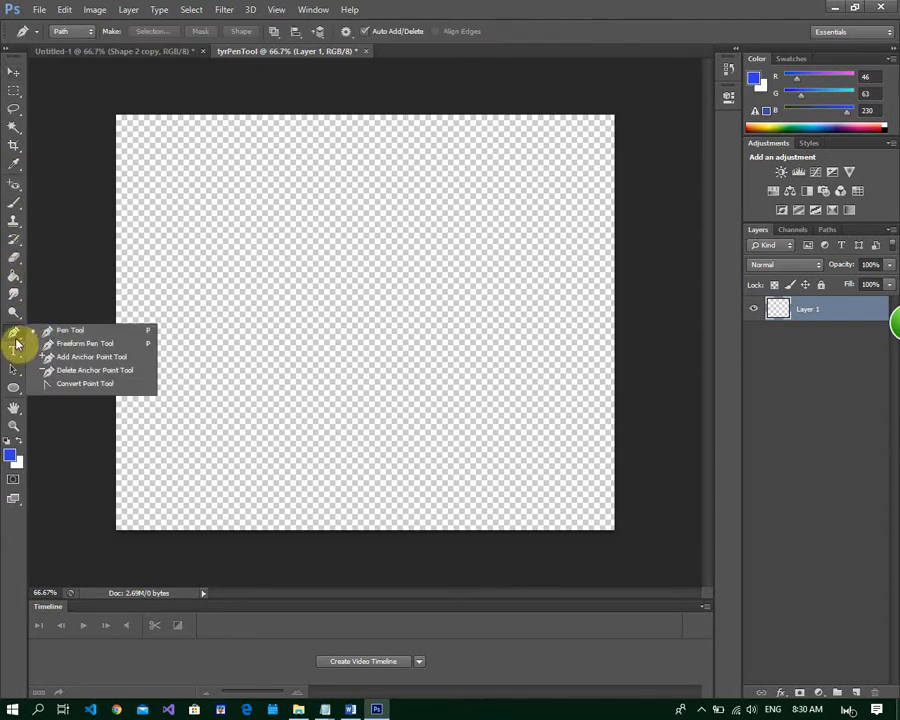
pyautogui.click(90, 333)
pyautogui.click(419, 92)
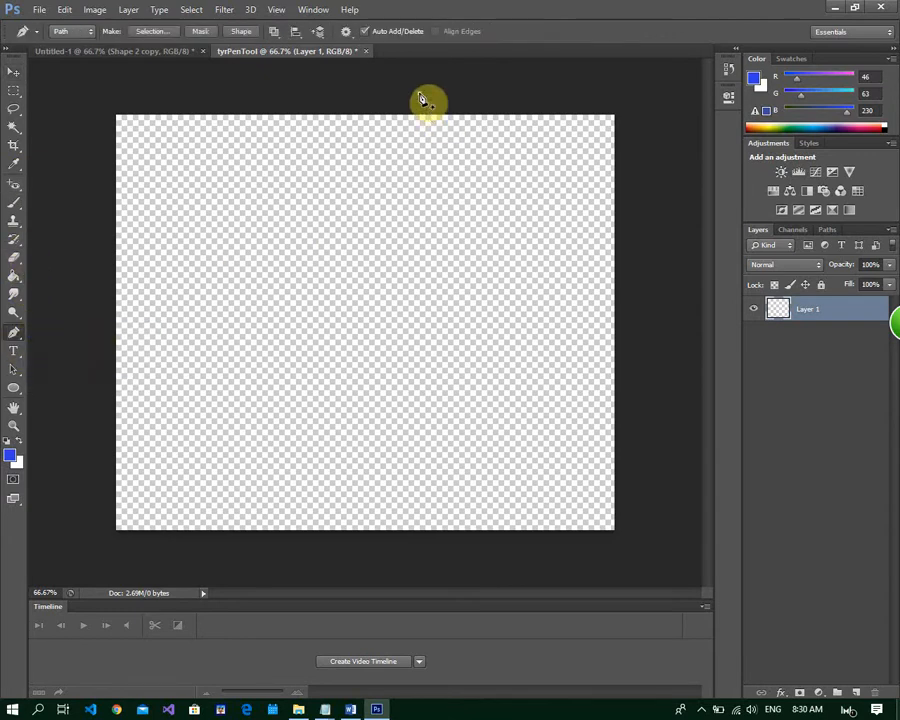
pyautogui.click(652, 92)
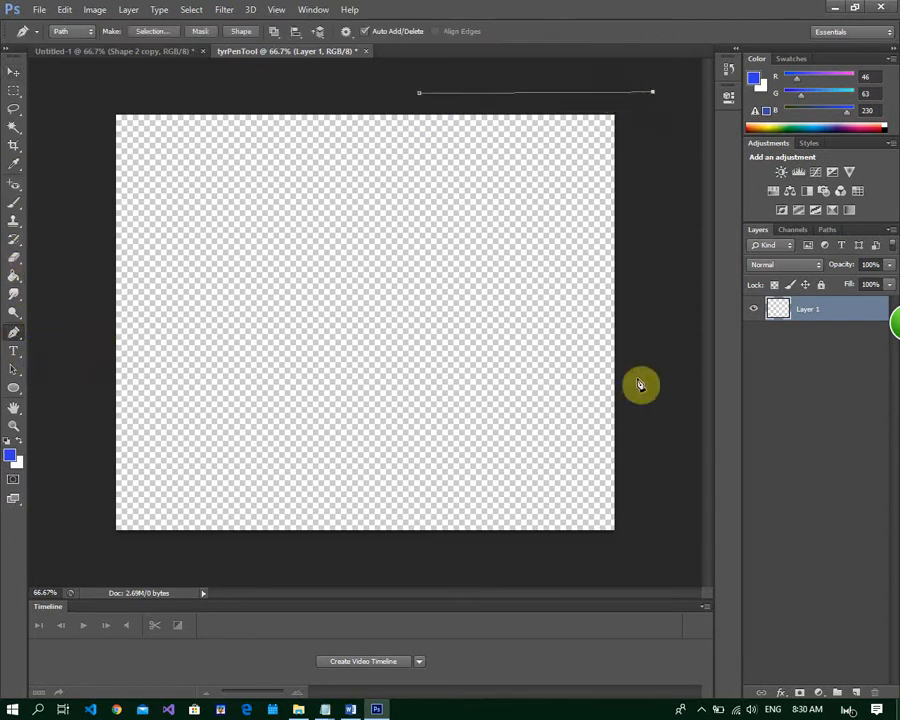
pyautogui.click(660, 548)
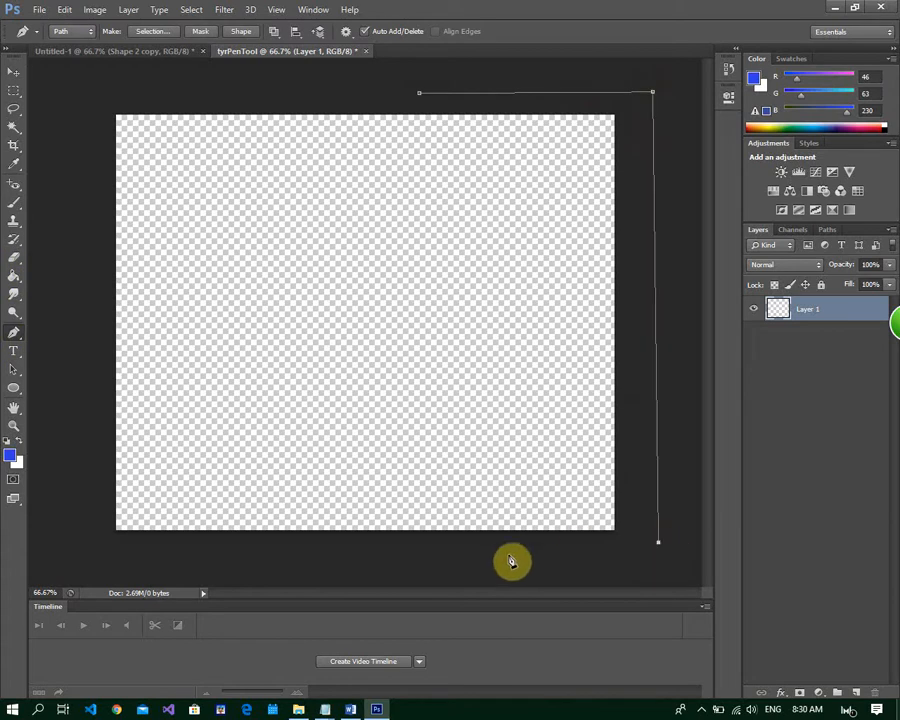
pyautogui.click(119, 546)
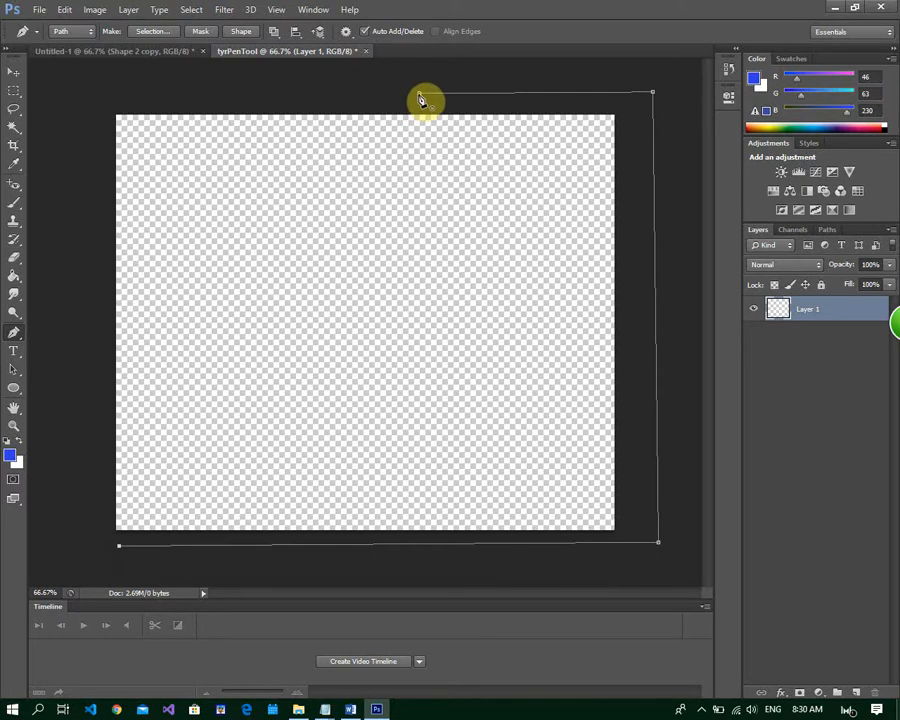
pyautogui.click(419, 96)
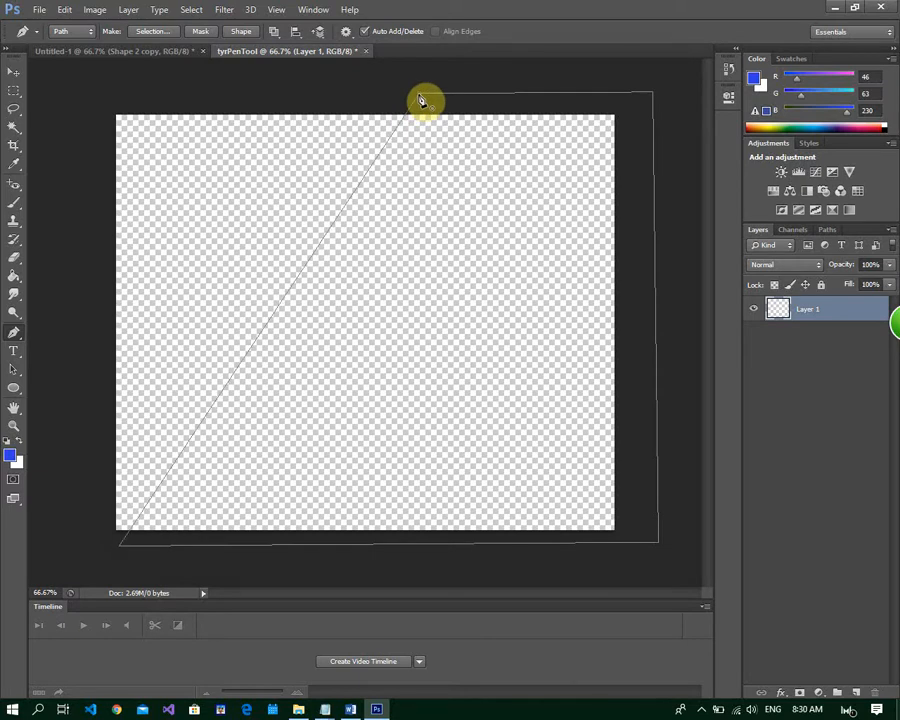
# Set the foreground color to darker blue #2835ae and convert the closed path into a filled shape
pyautogui.click(12, 458)
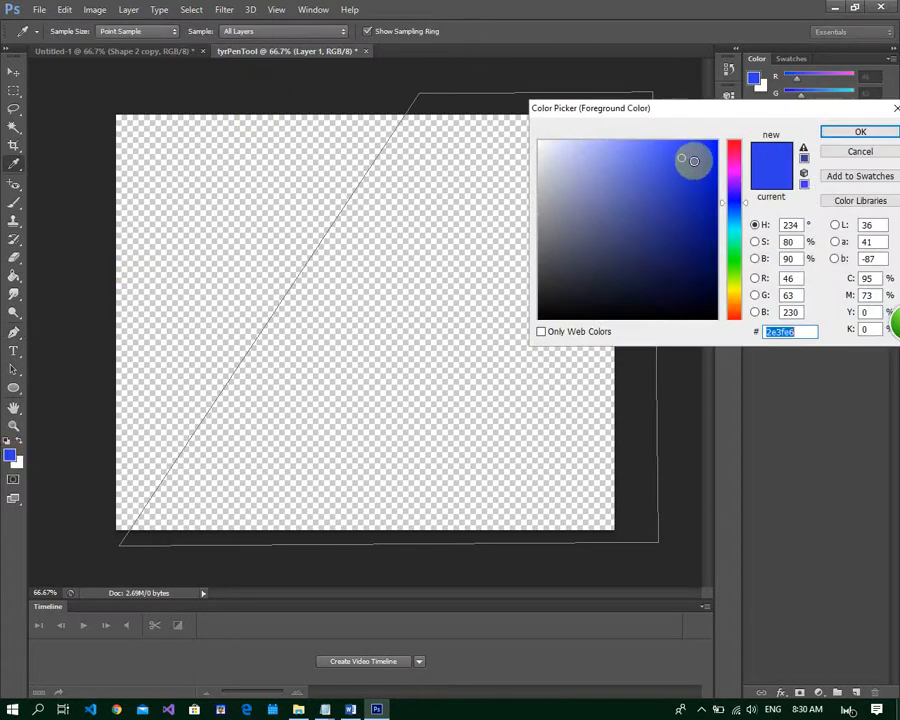
pyautogui.click(667, 147)
pyautogui.moveTo(667, 147)
pyautogui.mouseDown()
pyautogui.moveTo(659, 147)
pyautogui.moveTo(675, 169)
pyautogui.moveTo(675, 195)
pyautogui.mouseUp()
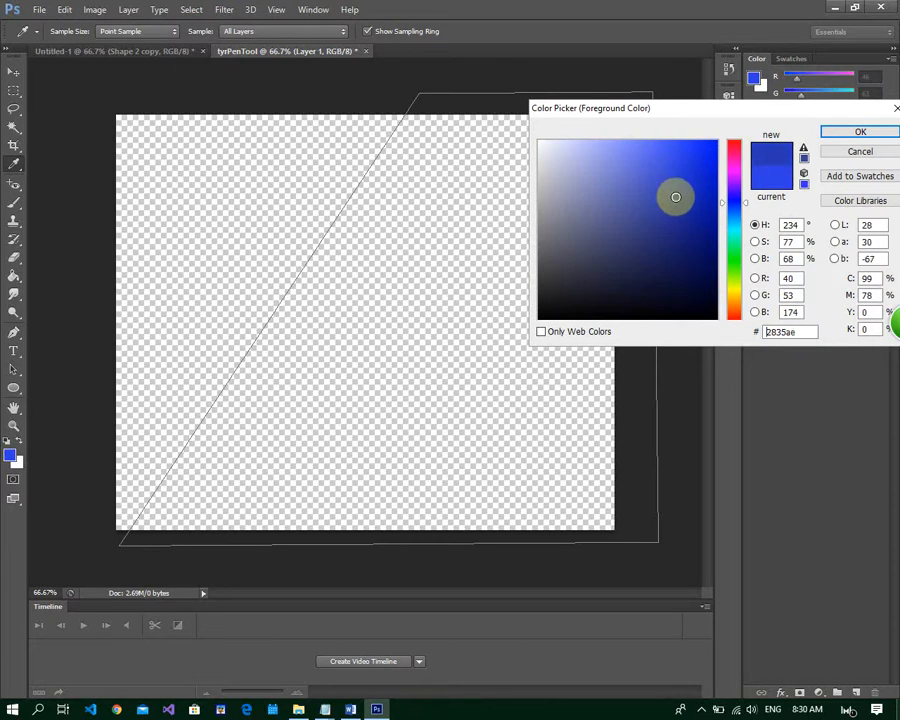
pyautogui.click(840, 133)
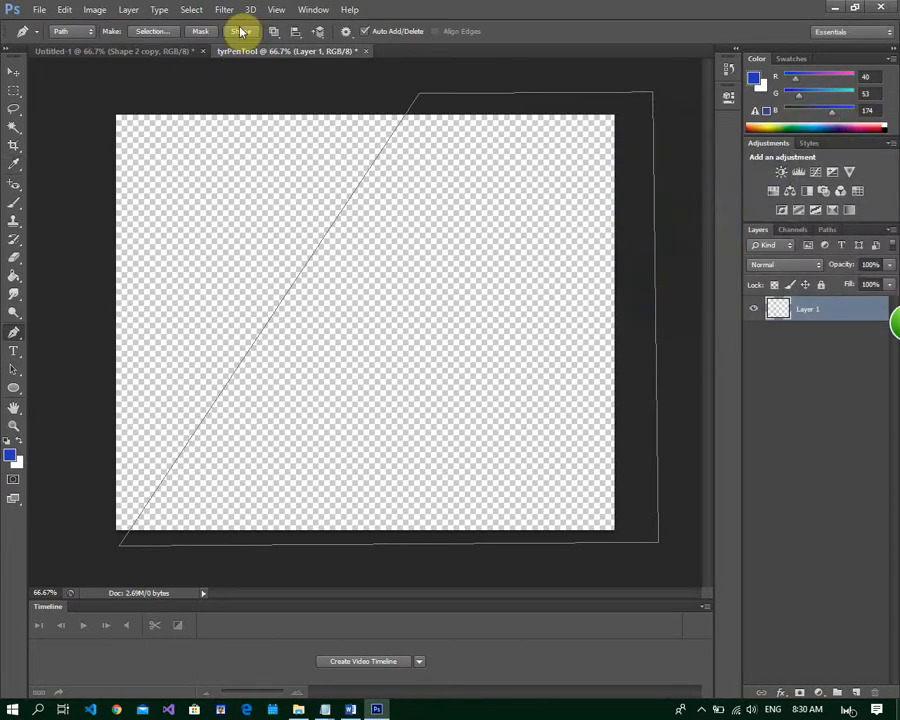
pyautogui.click(240, 31)
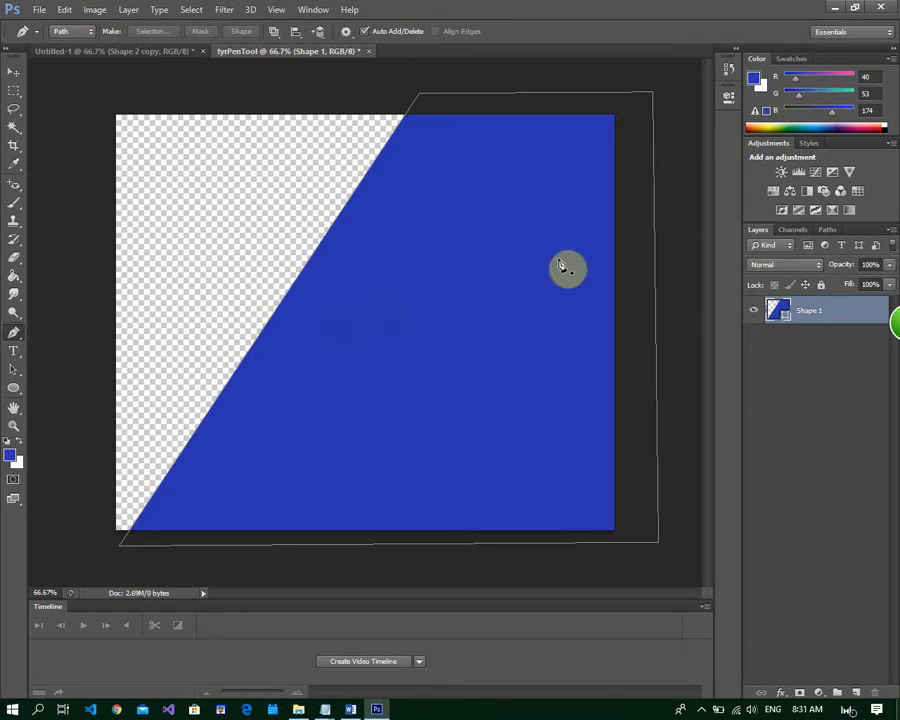
# Duplicate the Shape 1 layer as Shape 1 copy within the tyrPenTool document
pyautogui.rightClick(843, 318)
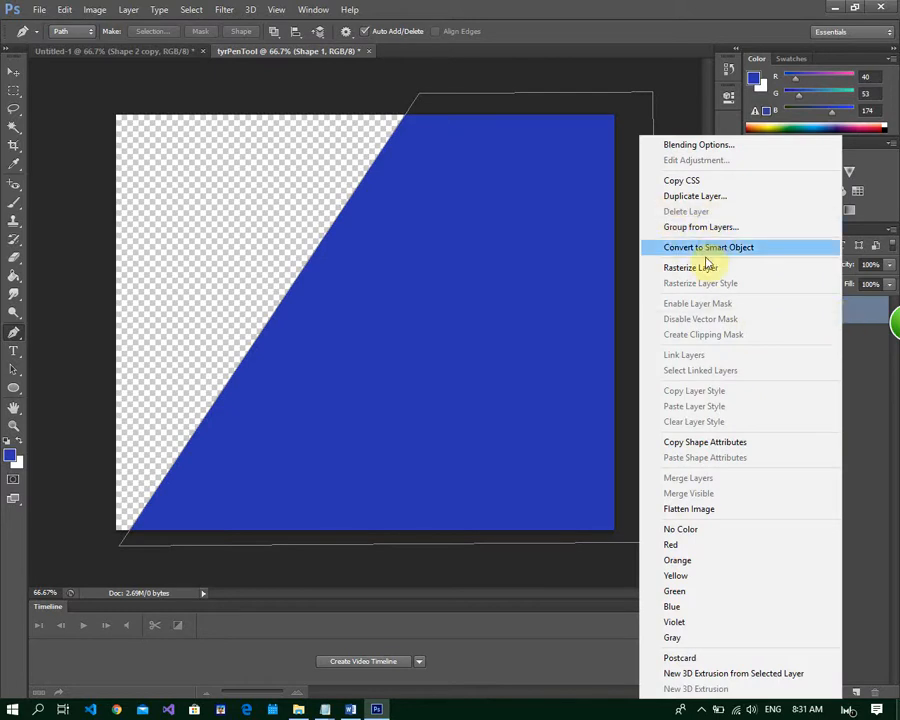
pyautogui.click(712, 196)
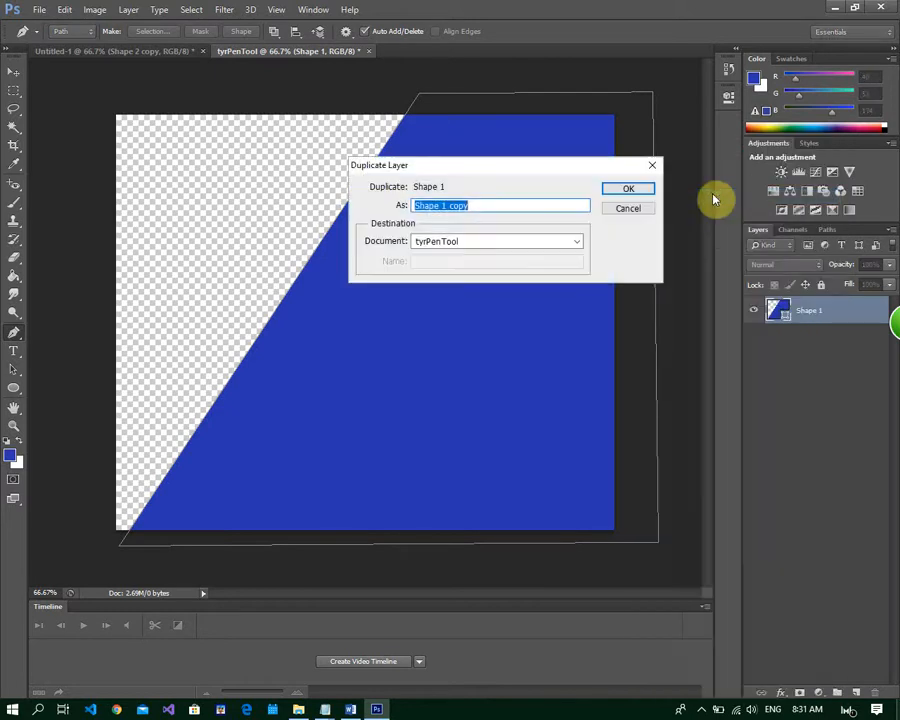
pyautogui.click(629, 191)
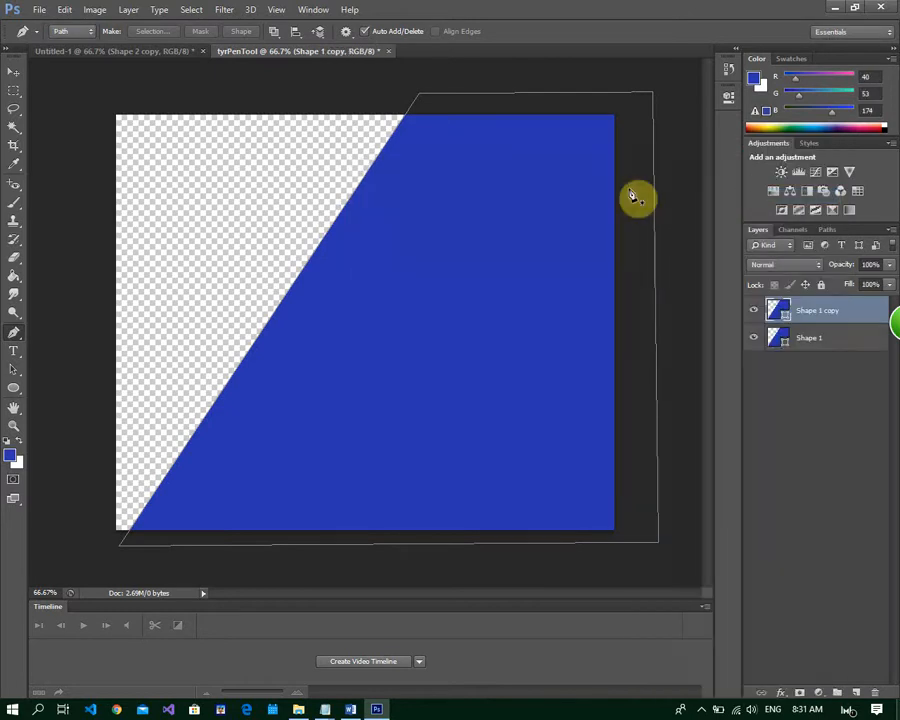
# Add a Color Overlay in lighter blue #767eca to the lower Shape 1 layer
pyautogui.click(828, 343)
pyautogui.click(838, 311)
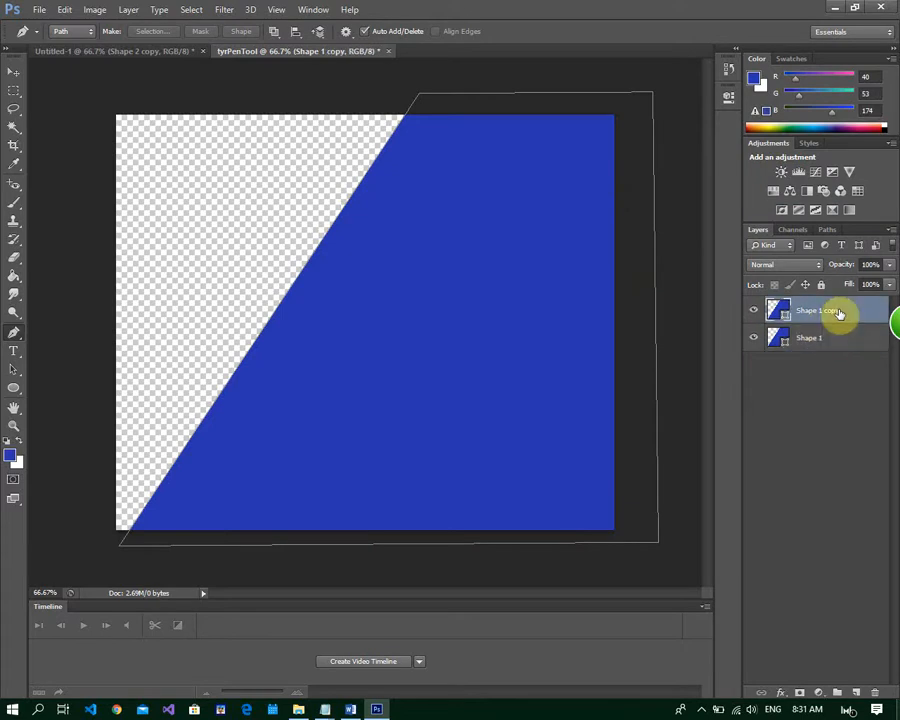
pyautogui.click(838, 338)
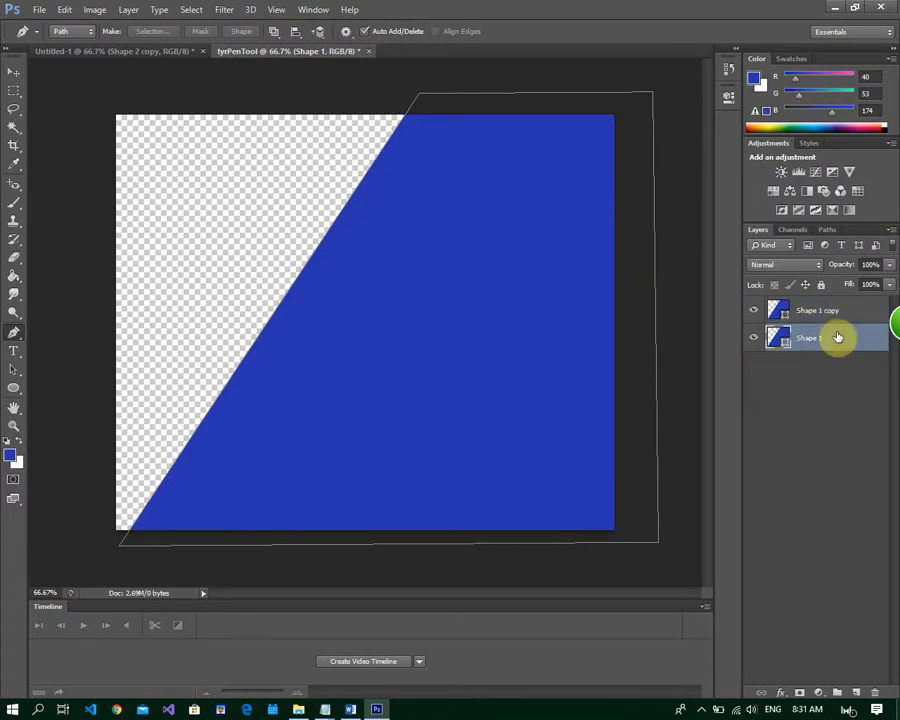
pyautogui.doubleClick(838, 338)
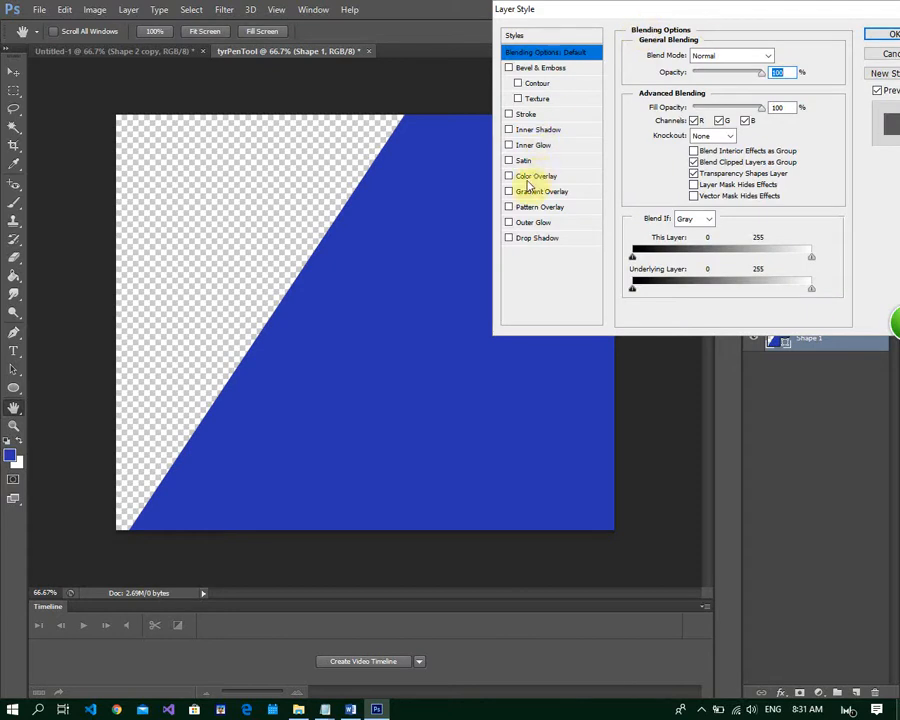
pyautogui.click(509, 177)
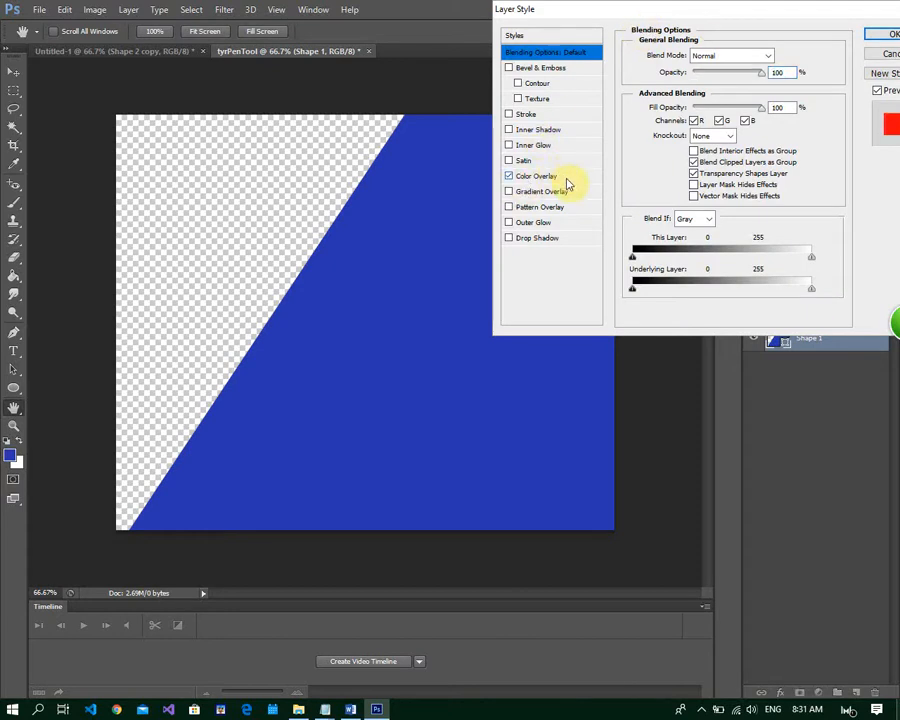
pyautogui.click(566, 178)
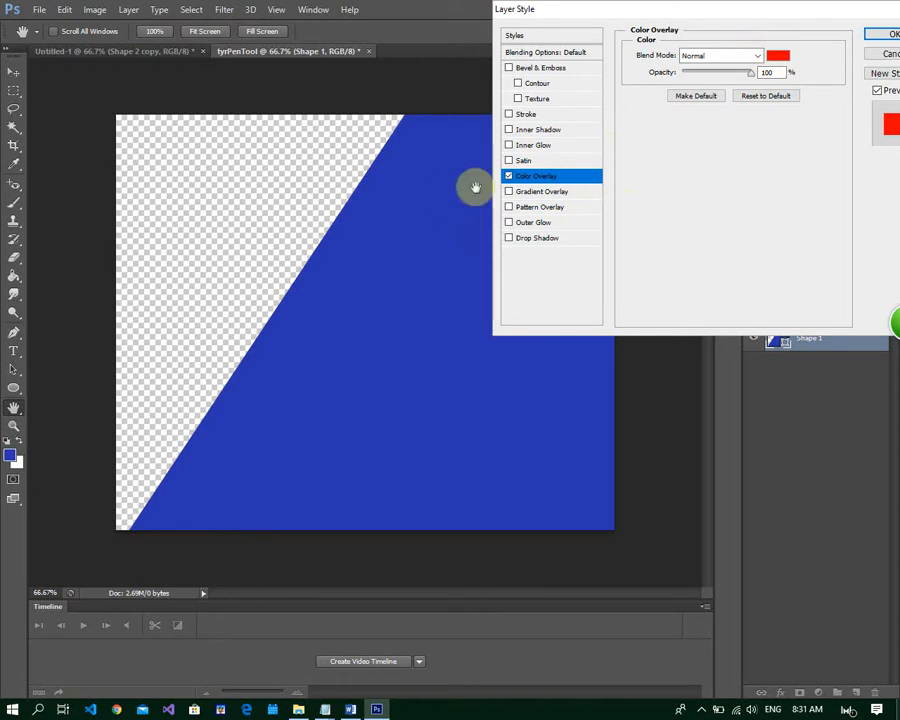
pyautogui.click(778, 56)
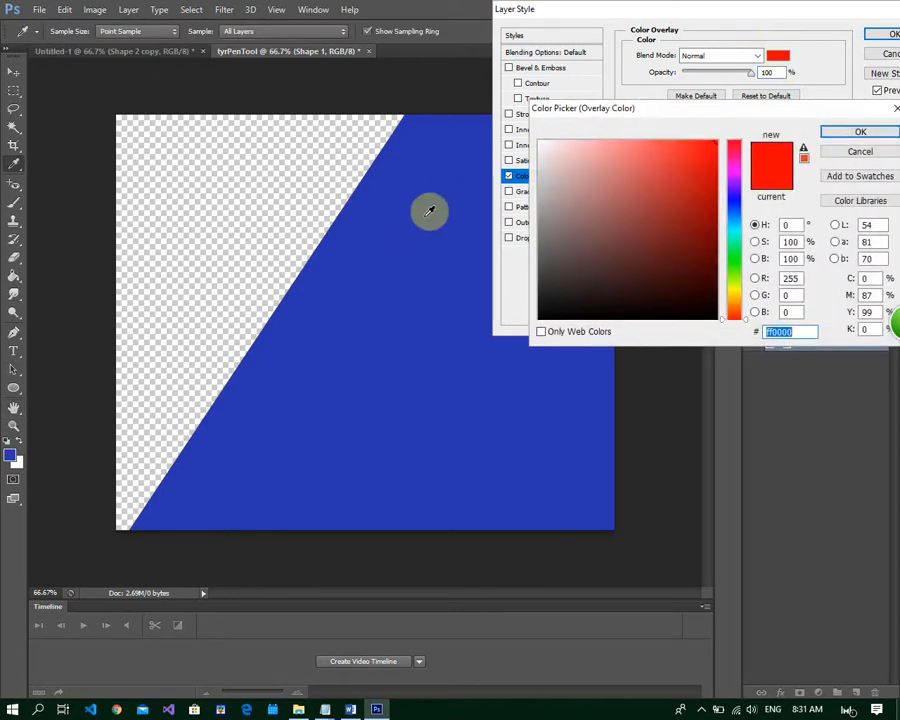
pyautogui.click(374, 284)
pyautogui.click(654, 154)
pyautogui.moveTo(654, 154)
pyautogui.mouseDown()
pyautogui.moveTo(645, 147)
pyautogui.moveTo(653, 181)
pyautogui.moveTo(619, 204)
pyautogui.moveTo(615, 187)
pyautogui.moveTo(663, 181)
pyautogui.moveTo(644, 165)
pyautogui.moveTo(635, 169)
pyautogui.moveTo(619, 139)
pyautogui.moveTo(693, 135)
pyautogui.moveTo(577, 147)
pyautogui.moveTo(587, 174)
pyautogui.moveTo(577, 213)
pyautogui.moveTo(665, 203)
pyautogui.moveTo(703, 155)
pyautogui.moveTo(612, 177)
pyautogui.mouseUp()
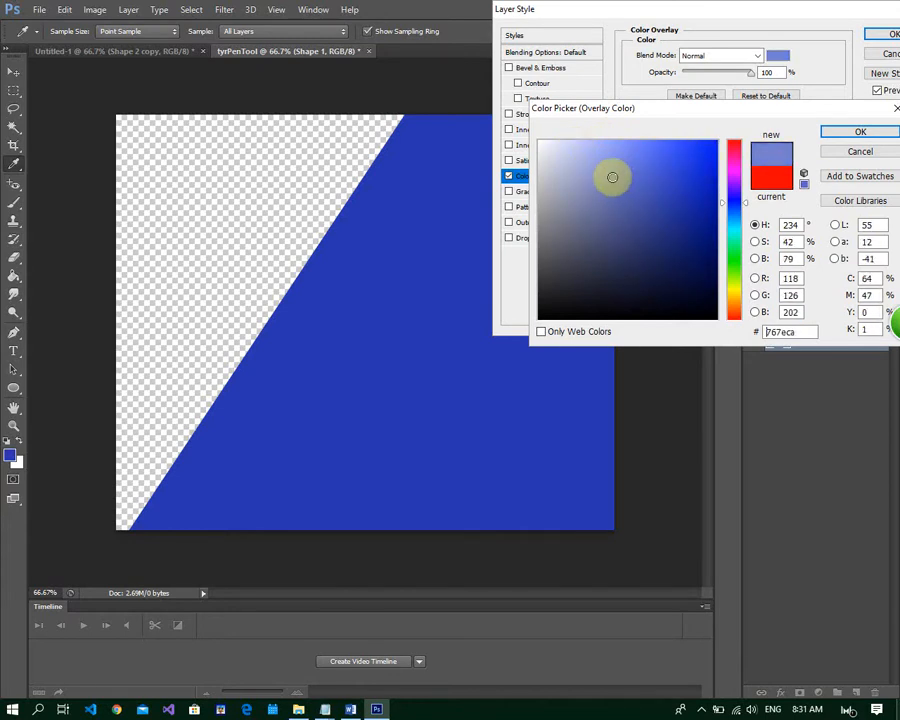
pyautogui.click(858, 131)
pyautogui.click(893, 35)
# Nudge the Shape 1 layer leftward with the Move tool to form a thin lighter stripe along the slanted edge
pyautogui.press('p')
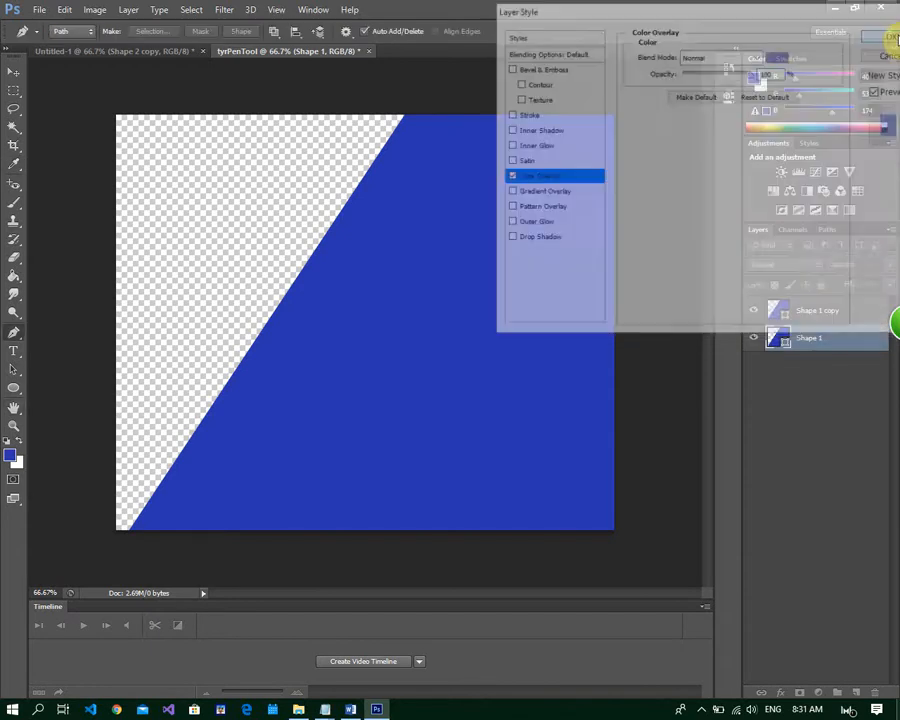
pyautogui.click(16, 76)
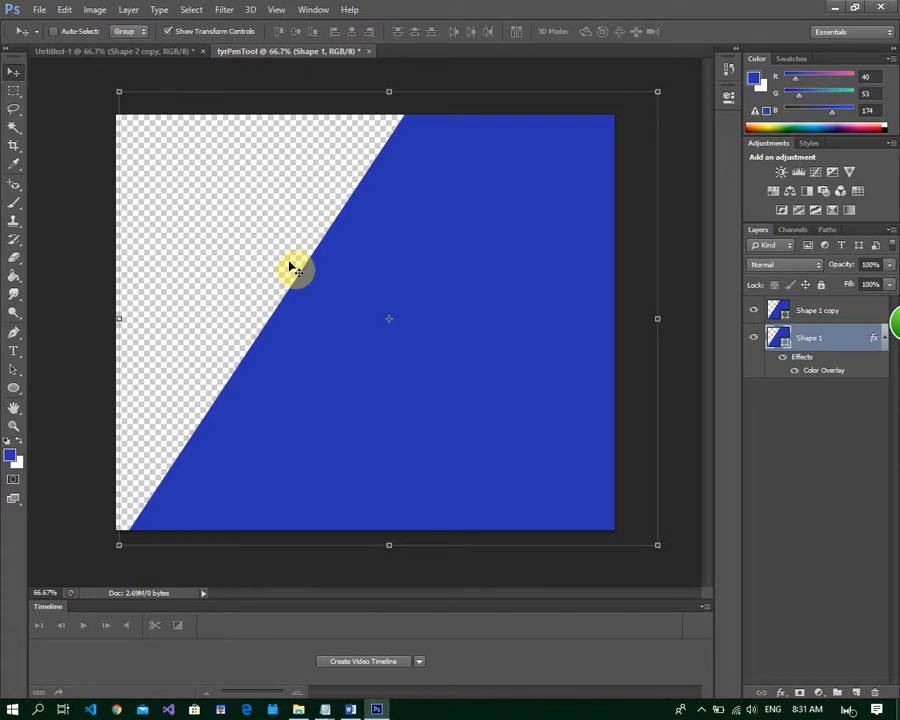
pyautogui.press('Left')
pyautogui.press('Left')
pyautogui.press('Left')
pyautogui.press('Left')
pyautogui.press('Left')
pyautogui.press('Left')
pyautogui.press('Left')
pyautogui.press('Left')
pyautogui.press('Left')
pyautogui.press('Left')
pyautogui.press('Left')
pyautogui.press('Left')
pyautogui.press('Left')
pyautogui.press('Left')
pyautogui.press('Left')
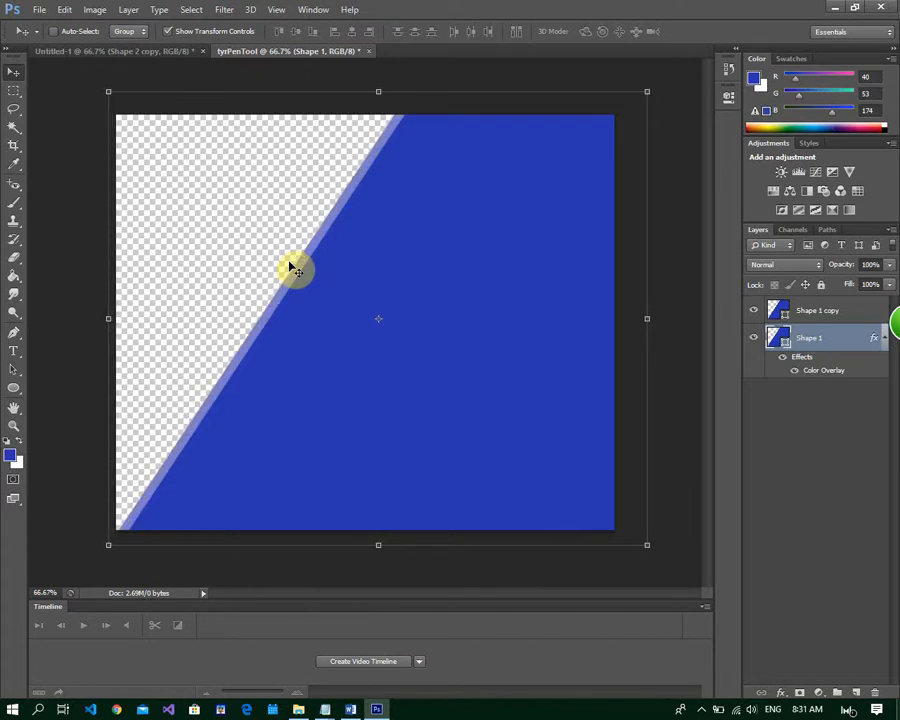
pyautogui.press('Left')
pyautogui.press('Left')
pyautogui.press('Left')
pyautogui.press('Left')
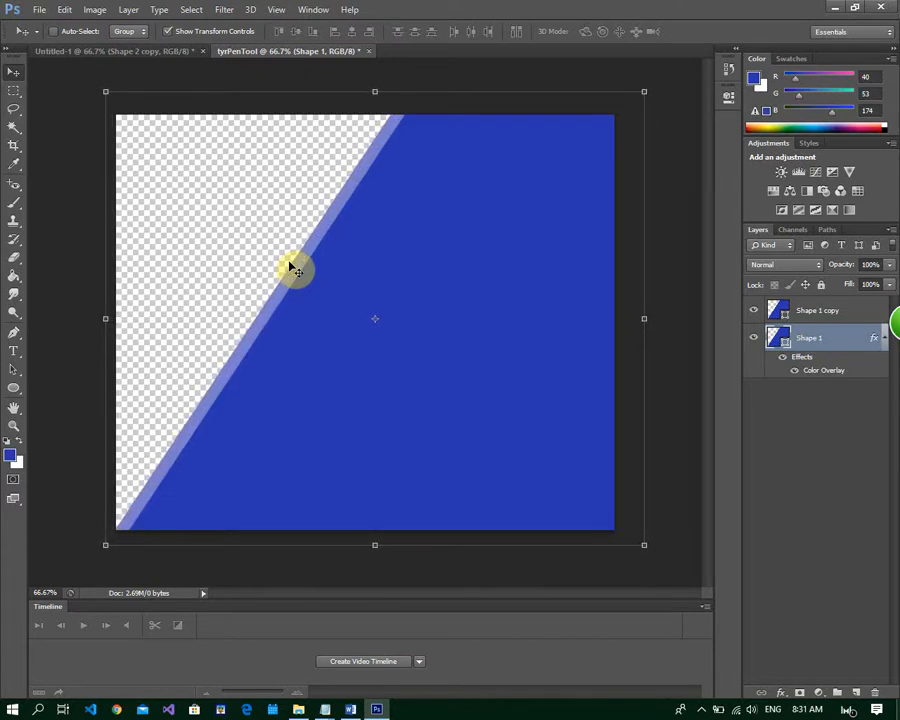
pyautogui.press('Right')
pyautogui.press('Right')
pyautogui.press('Right')
pyautogui.press('Right')
pyautogui.press('Right')
pyautogui.press('Right')
pyautogui.press('Right')
pyautogui.press('Right')
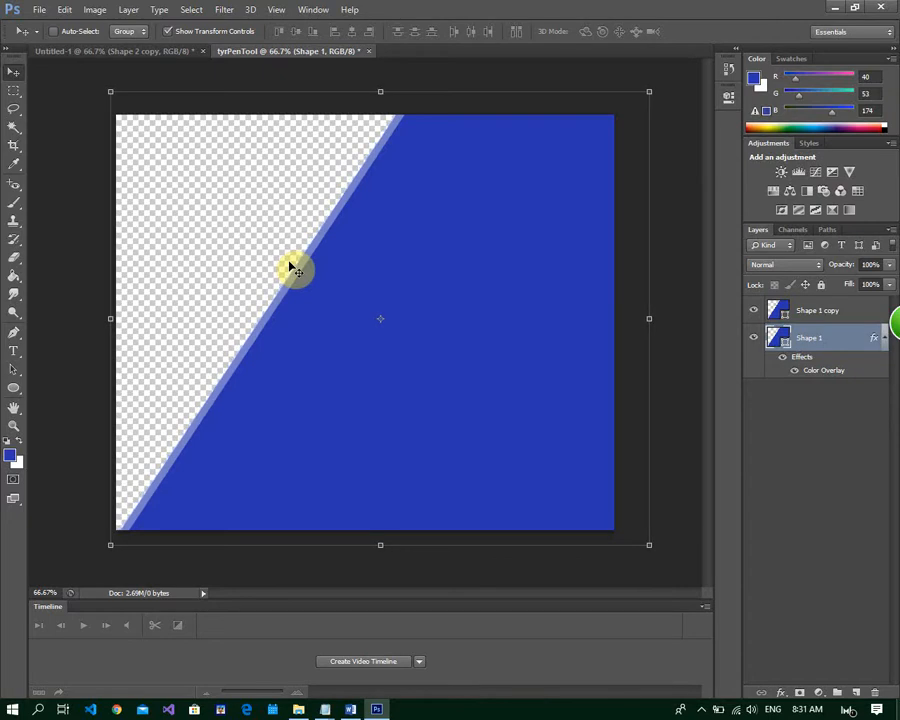
pyautogui.press('Left')
pyautogui.press('Left')
pyautogui.press('Left')
pyautogui.press('Left')
pyautogui.press('Left')
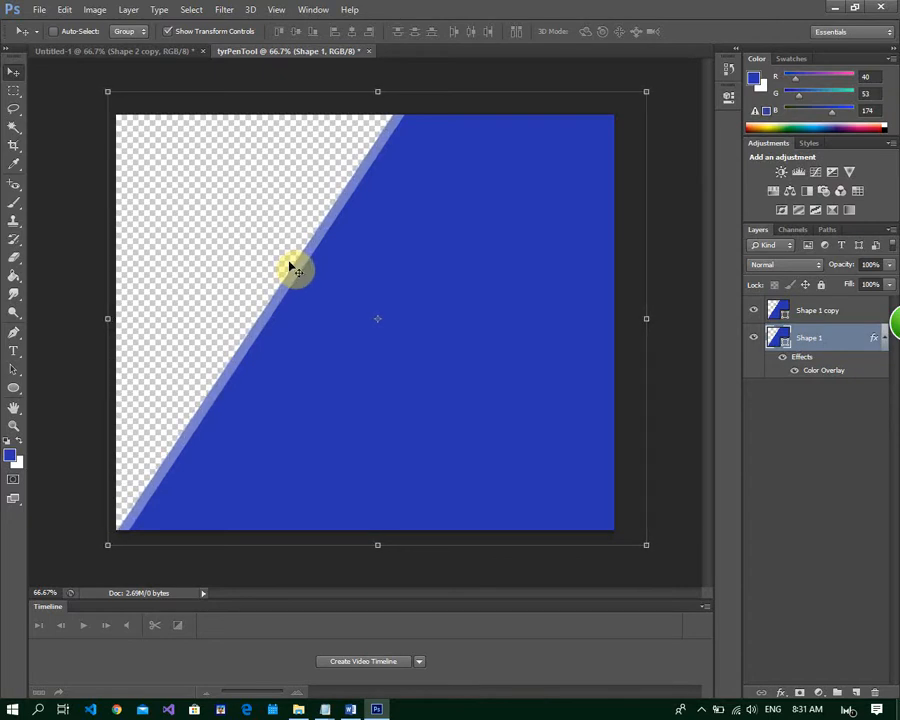
# Duplicate the Shape 1 layer with its overlay and place the duplicate beneath Shape 1 in the layer stack
pyautogui.rightClick(838, 348)
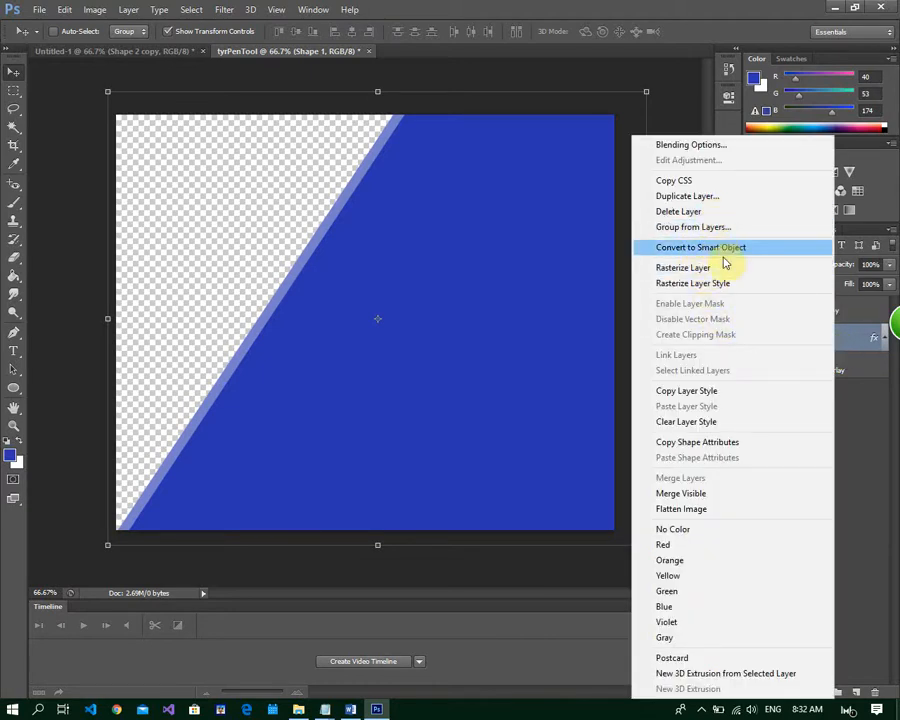
pyautogui.click(718, 196)
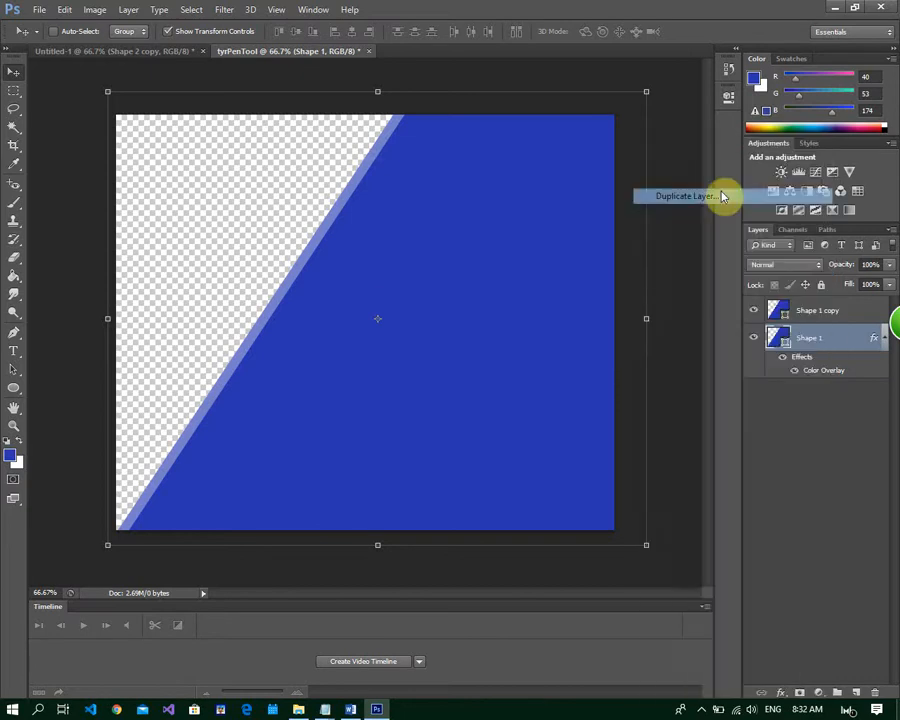
pyautogui.click(627, 190)
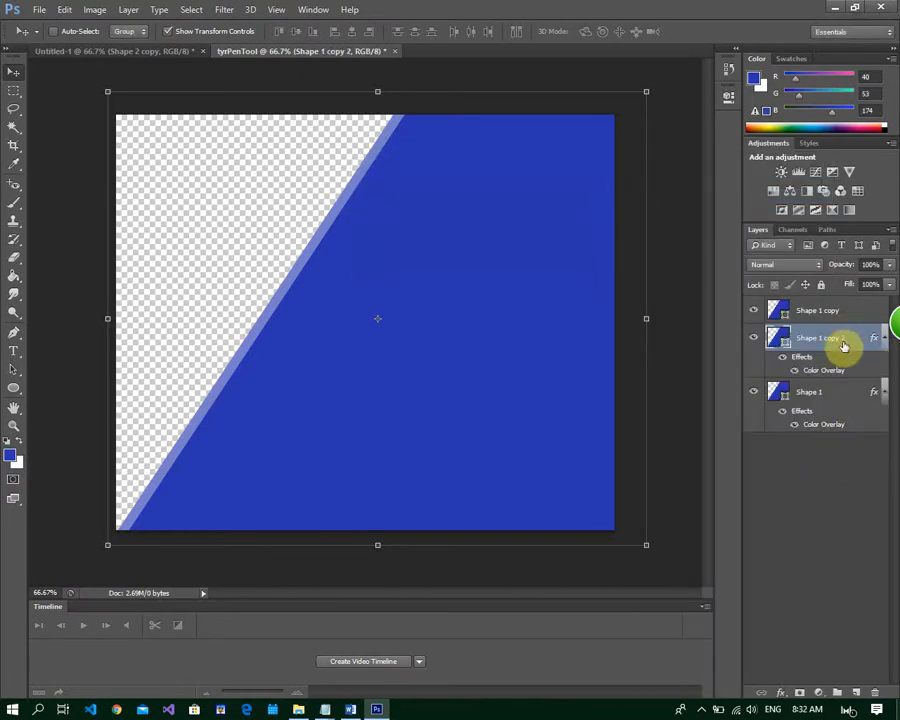
pyautogui.moveTo(843, 345); pyautogui.dragTo(824, 462)
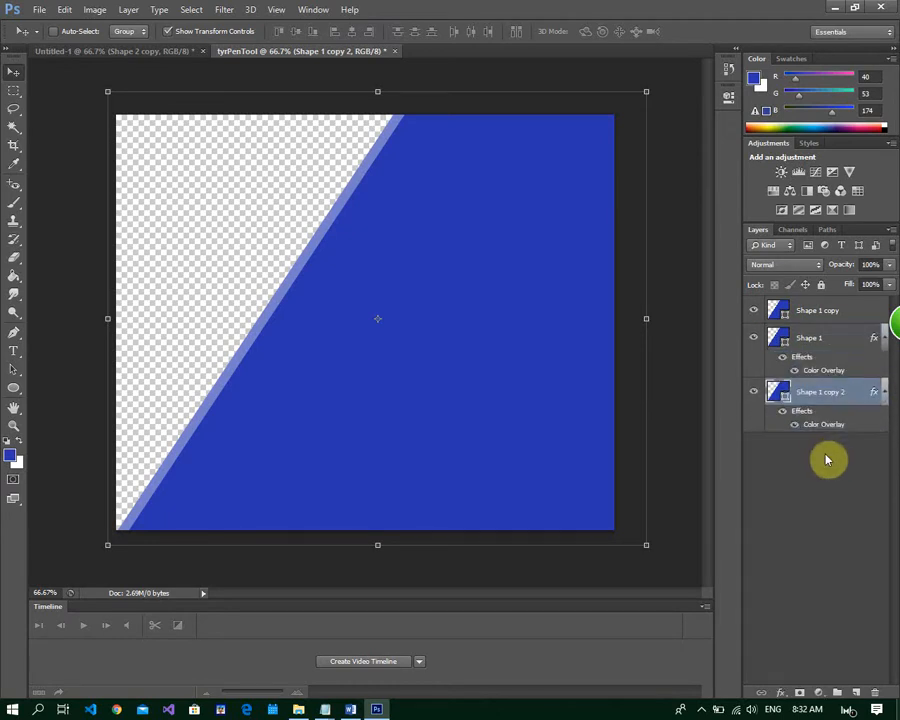
# Set the Color Overlay of the bottom duplicate, Shape 1 copy 2, to pale lavender blue #d6d8f1
pyautogui.doubleClick(858, 403)
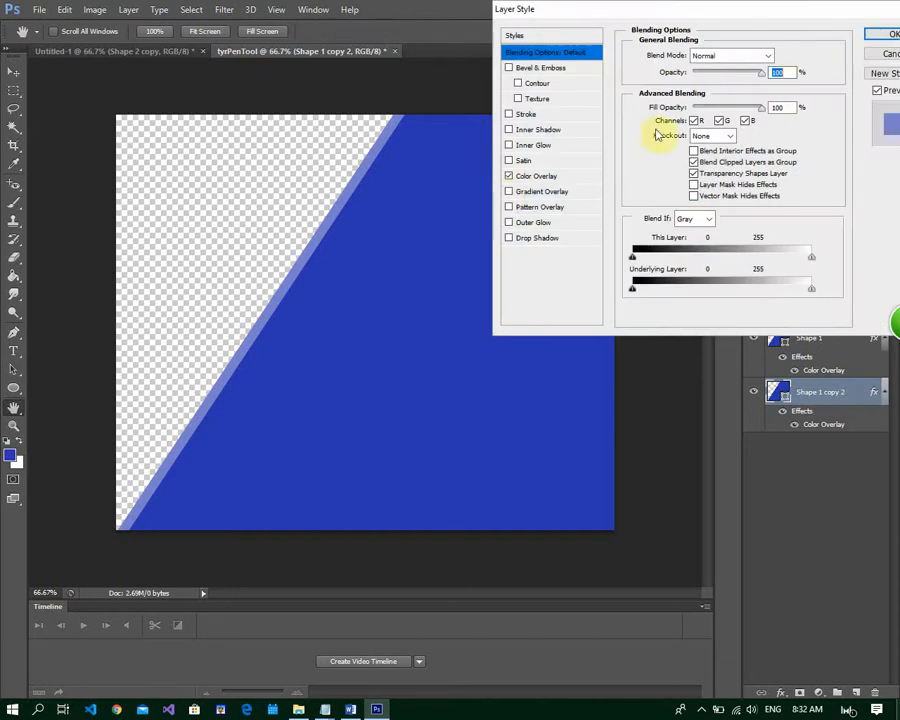
pyautogui.click(560, 178)
pyautogui.click(779, 58)
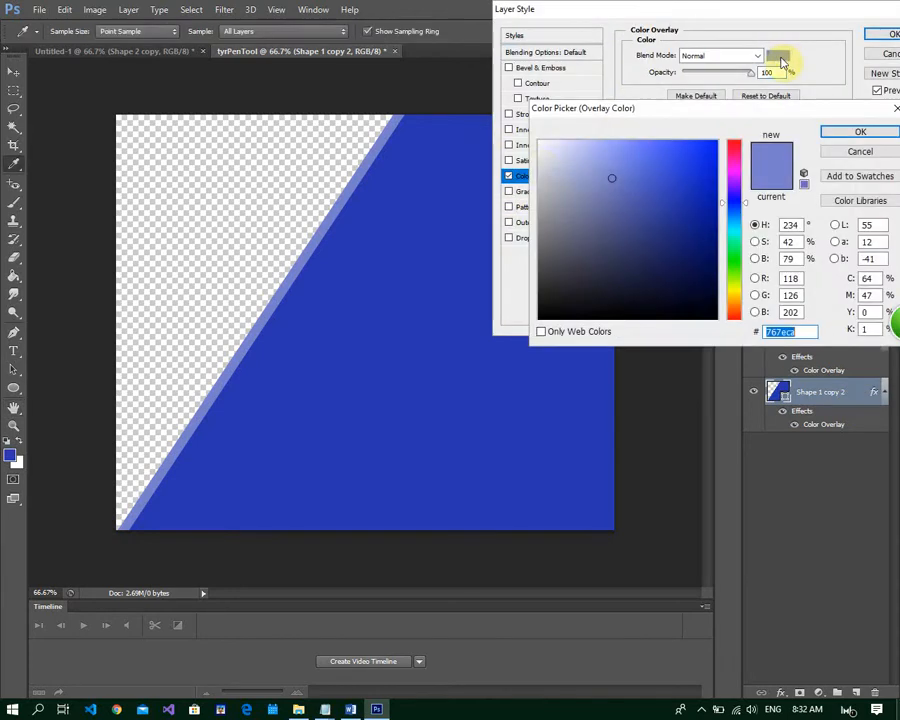
pyautogui.click(563, 164)
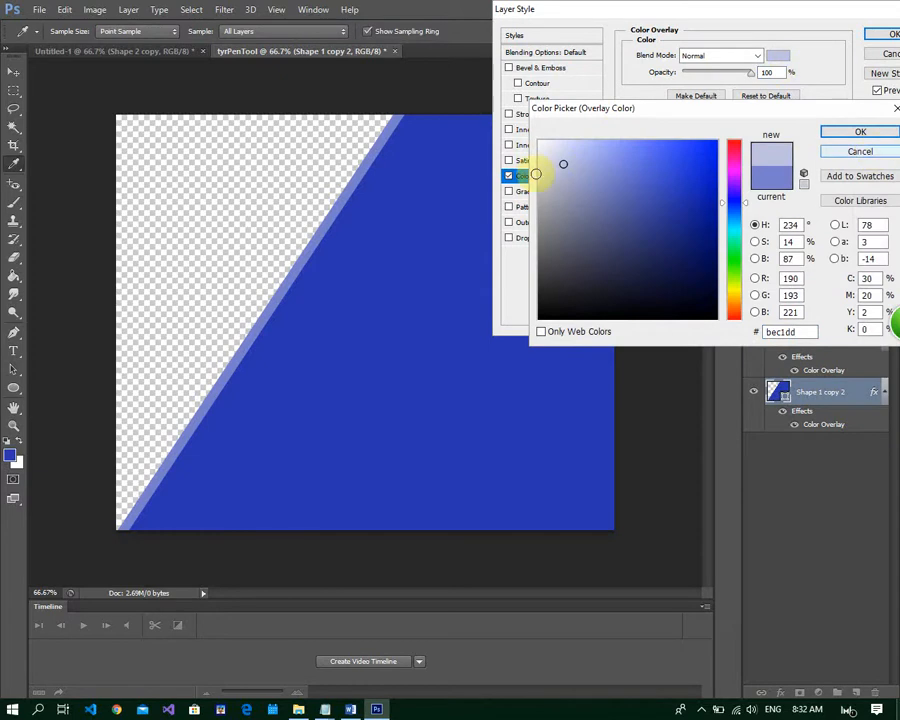
pyautogui.moveTo(563, 165); pyautogui.dragTo(558, 150)
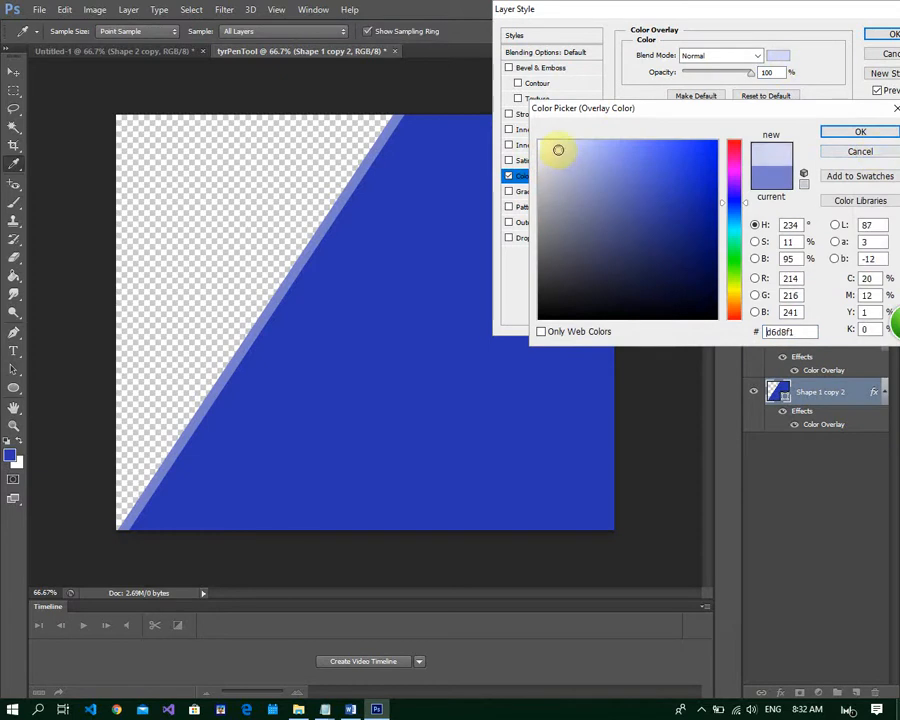
pyautogui.click(861, 133)
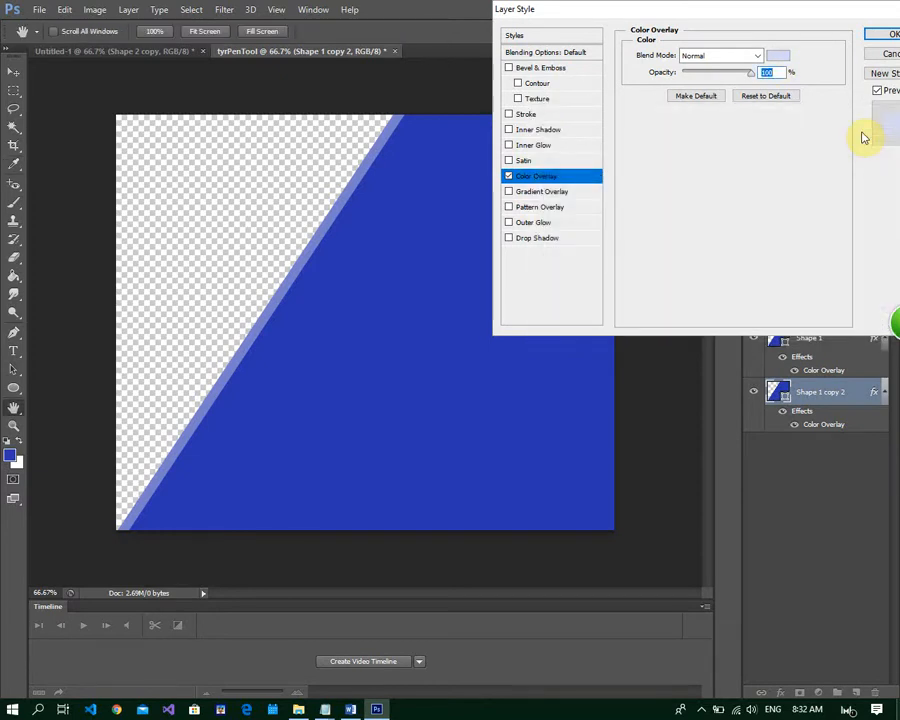
pyautogui.click(890, 38)
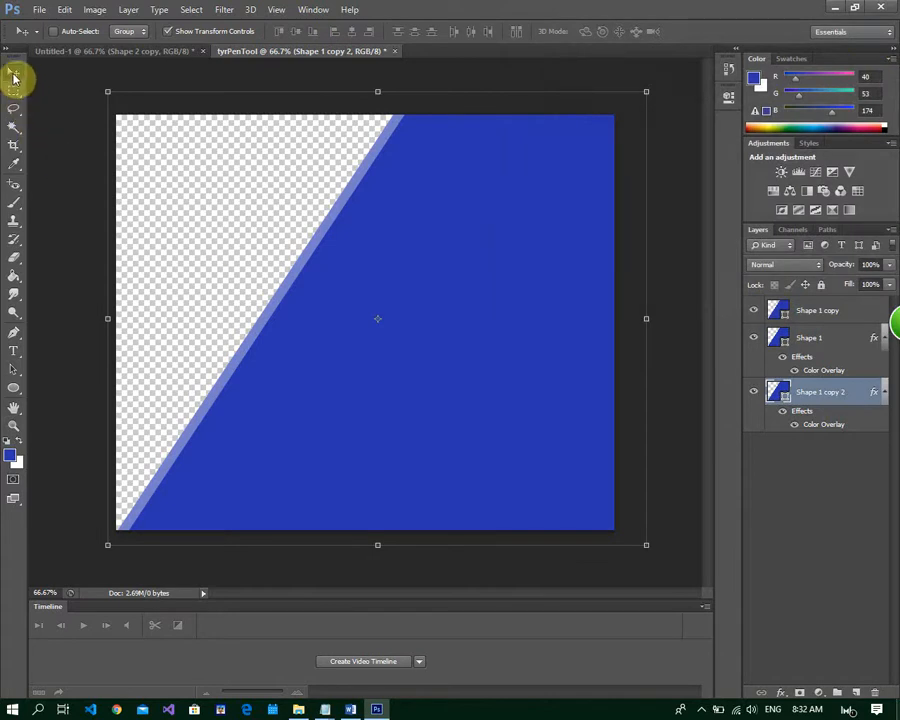
# Nudge the Shape 1 copy 2 layer leftward to form a second, paler stripe beside the first one
pyautogui.press('Left')
pyautogui.press('Left')
pyautogui.press('Left')
pyautogui.press('Left')
pyautogui.press('Left')
pyautogui.press('Left')
pyautogui.press('Left')
pyautogui.press('Left')
pyautogui.press('Left')
pyautogui.press('Left')
pyautogui.press('Left')
pyautogui.press('Left')
pyautogui.press('Left')
pyautogui.press('Left')
pyautogui.press('Left')
pyautogui.press('Left')
pyautogui.press('Left')
pyautogui.press('Left')
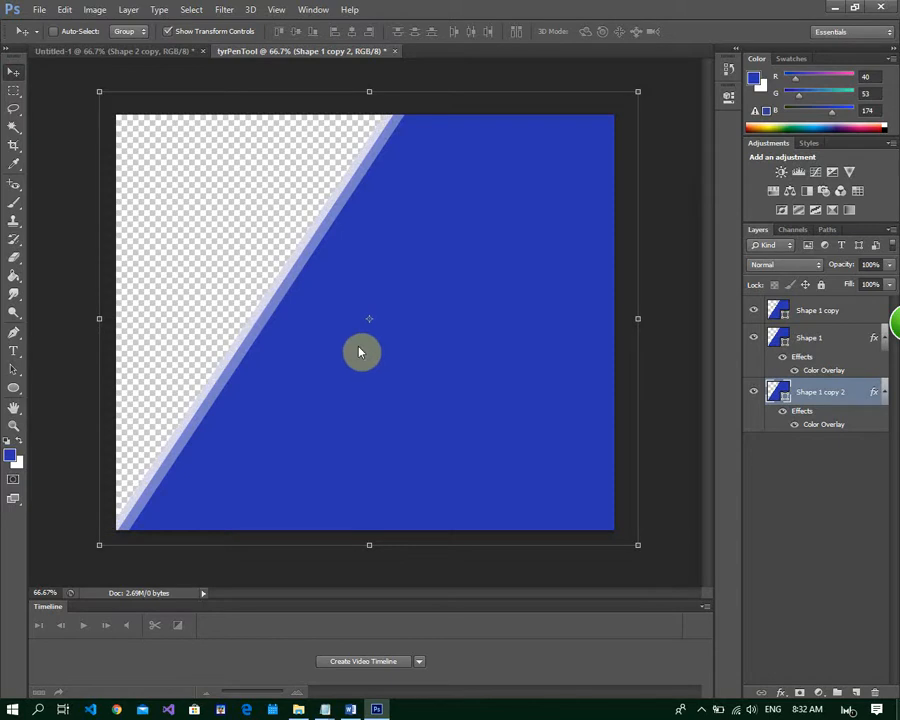
pyautogui.press('Left')
pyautogui.press('Left')
pyautogui.press('Left')
pyautogui.press('Left')
pyautogui.press('Left')
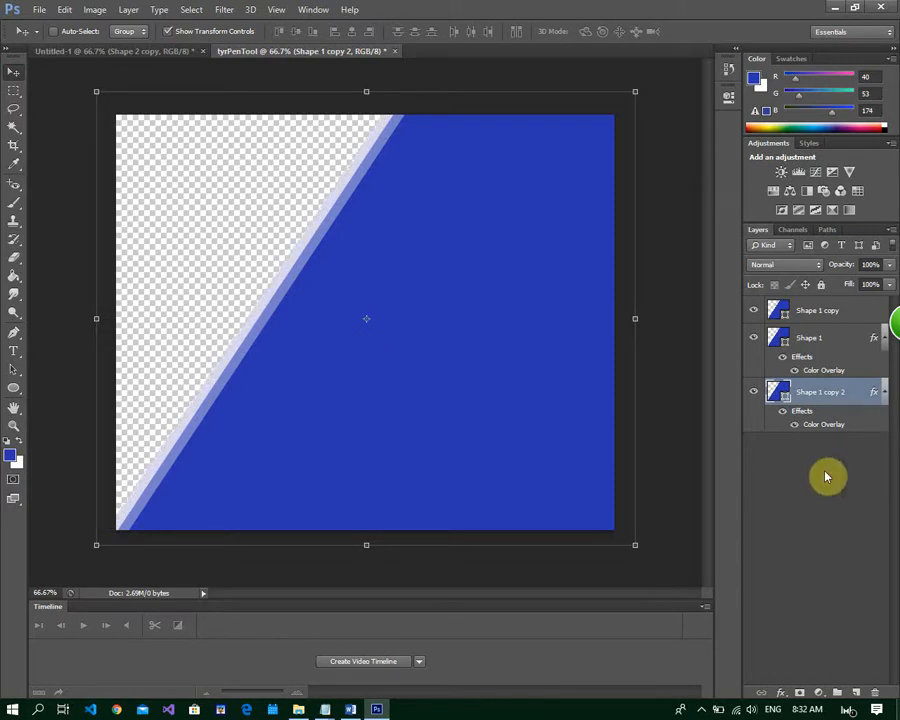
# Create a new empty layer and place it beneath all the shape layers
pyautogui.click(848, 526)
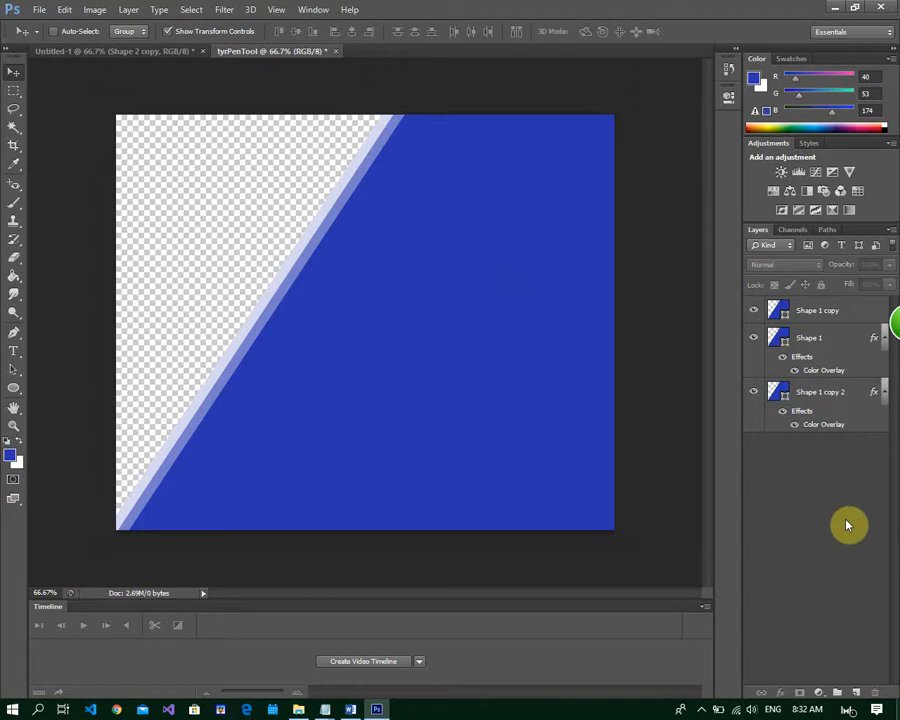
pyautogui.click(856, 692)
pyautogui.moveTo(822, 300); pyautogui.dragTo(819, 480)
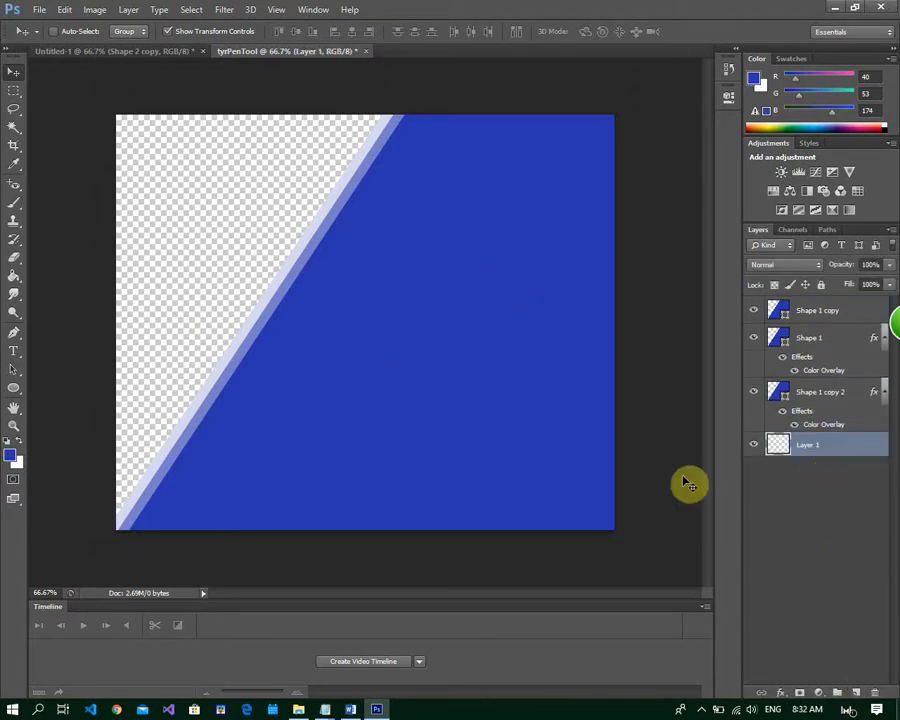
# Set the foreground color to white and fill the empty bottom layer with the Paint Bucket tool
pyautogui.click(12, 457)
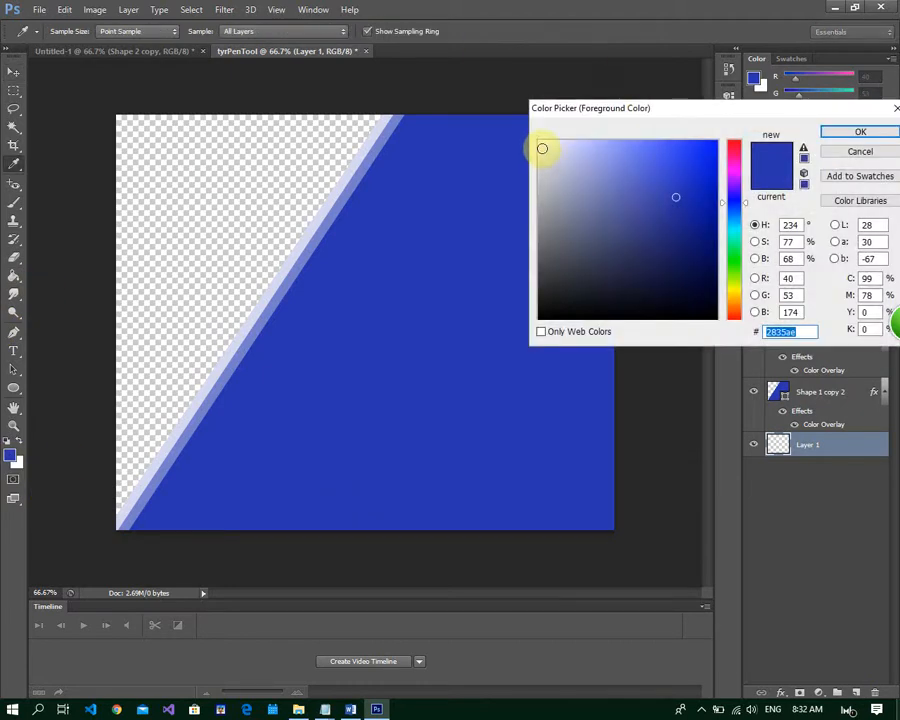
pyautogui.moveTo(542, 148); pyautogui.dragTo(525, 127)
pyautogui.click(860, 132)
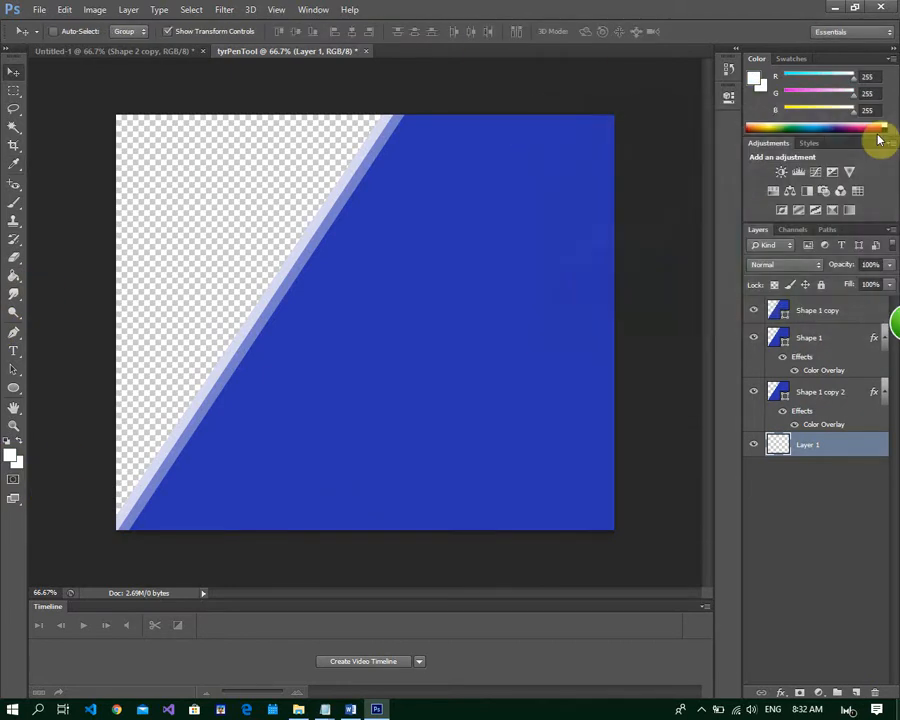
pyautogui.click(13, 276)
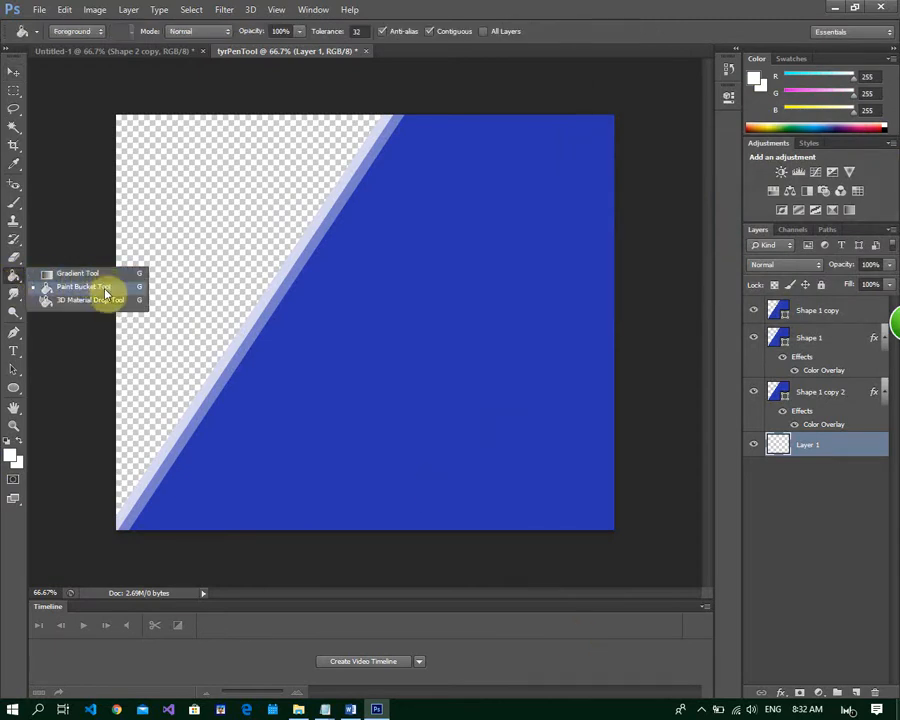
pyautogui.click(105, 290)
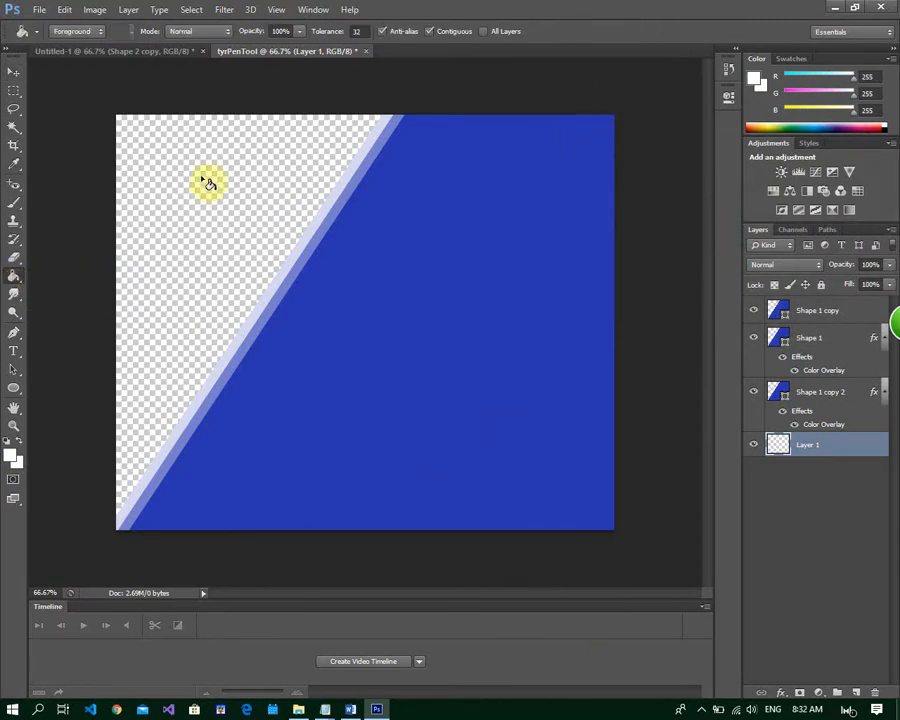
pyautogui.click(206, 183)
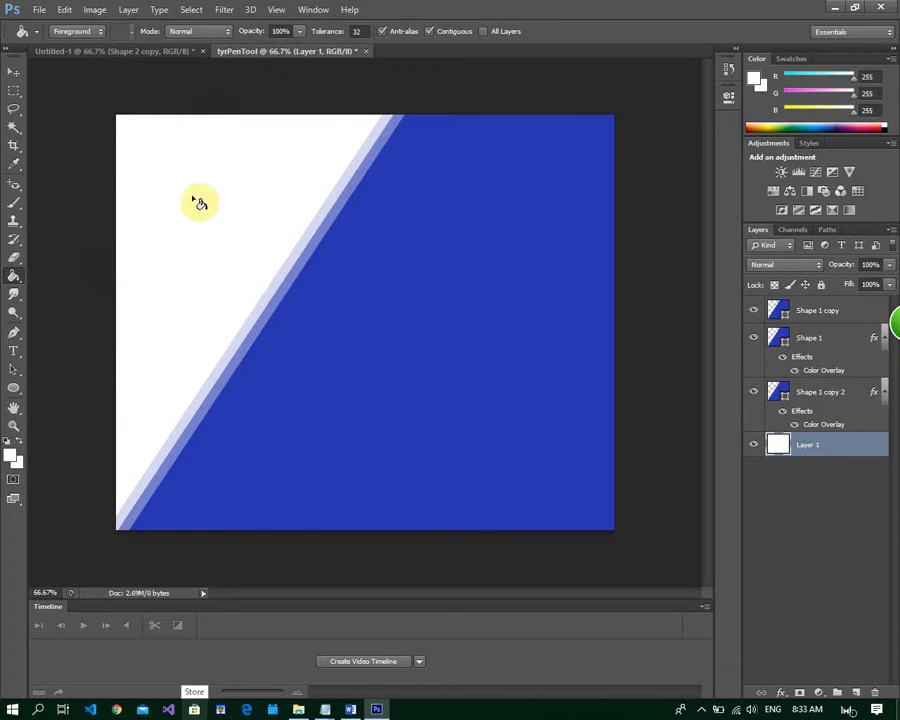
# Open the image 52540630_303.jpg from the grade 9 folder
pyautogui.click(47, 14)
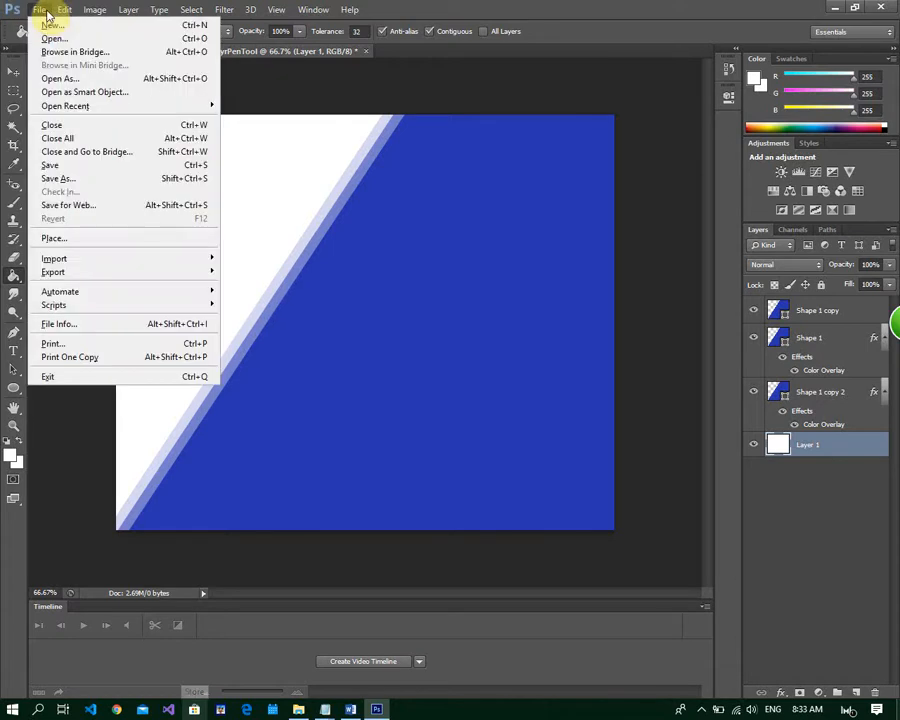
pyautogui.click(44, 12)
pyautogui.click(40, 10)
pyautogui.click(49, 39)
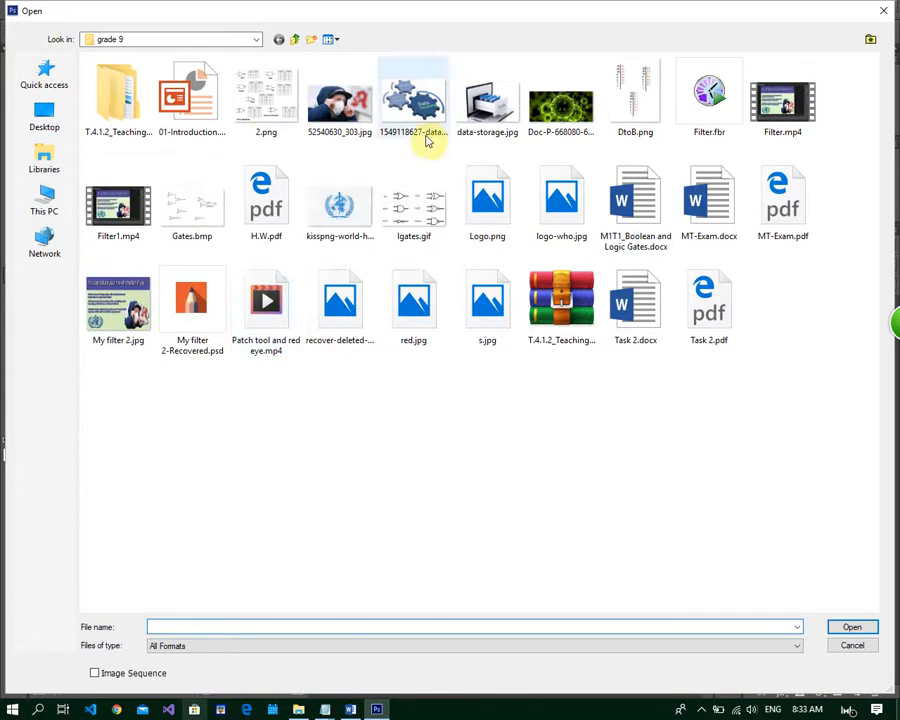
pyautogui.click(312, 509)
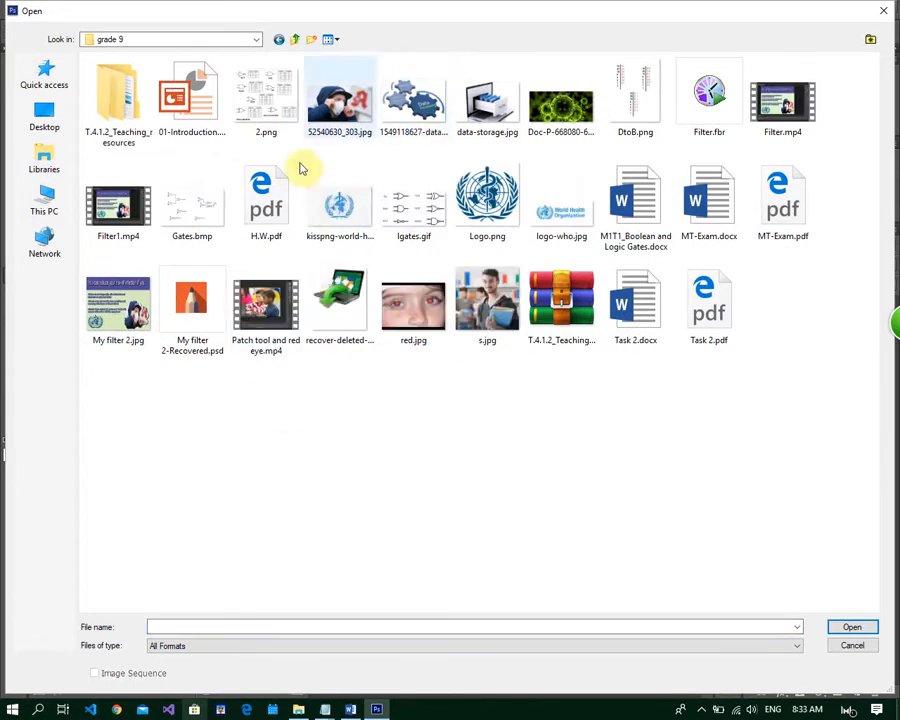
pyautogui.click(342, 112)
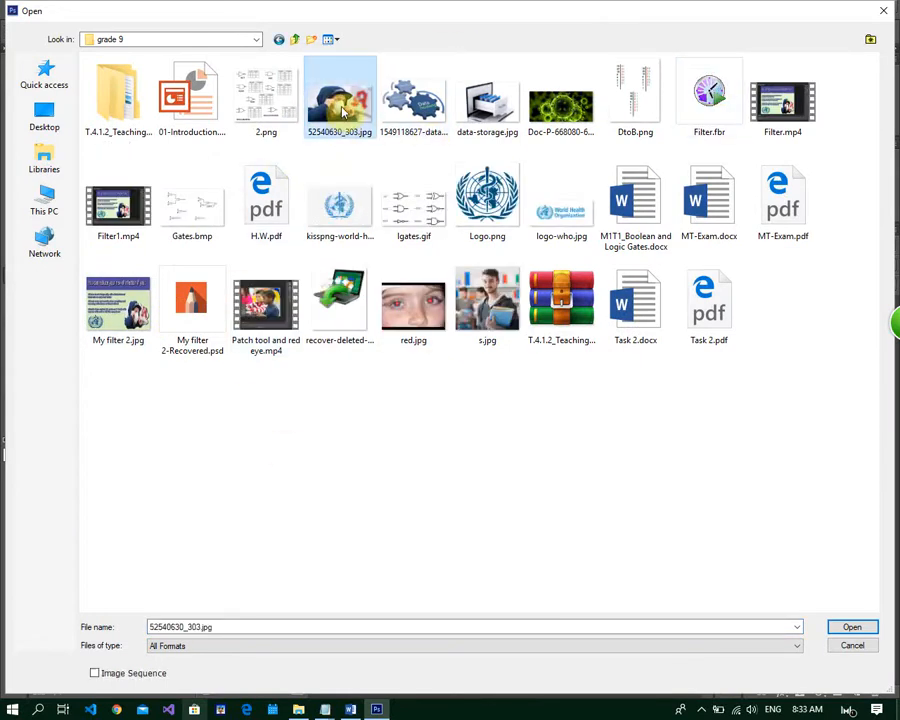
pyautogui.click(866, 628)
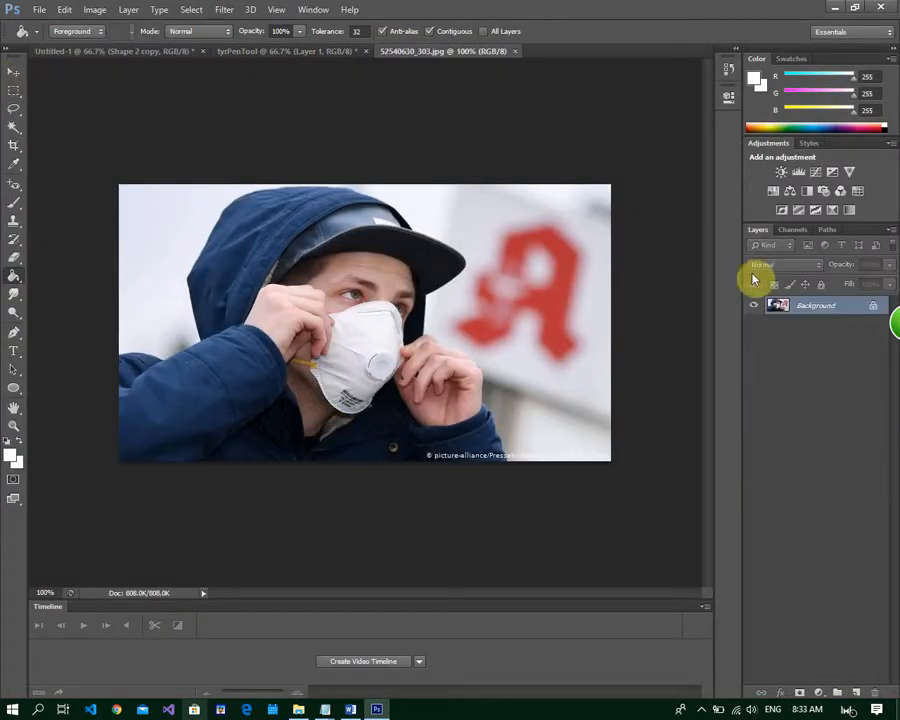
# Convert the photo's Background into a regular layer and crop away part of the red sign side and the caption strip along the lower edge
pyautogui.doubleClick(846, 312)
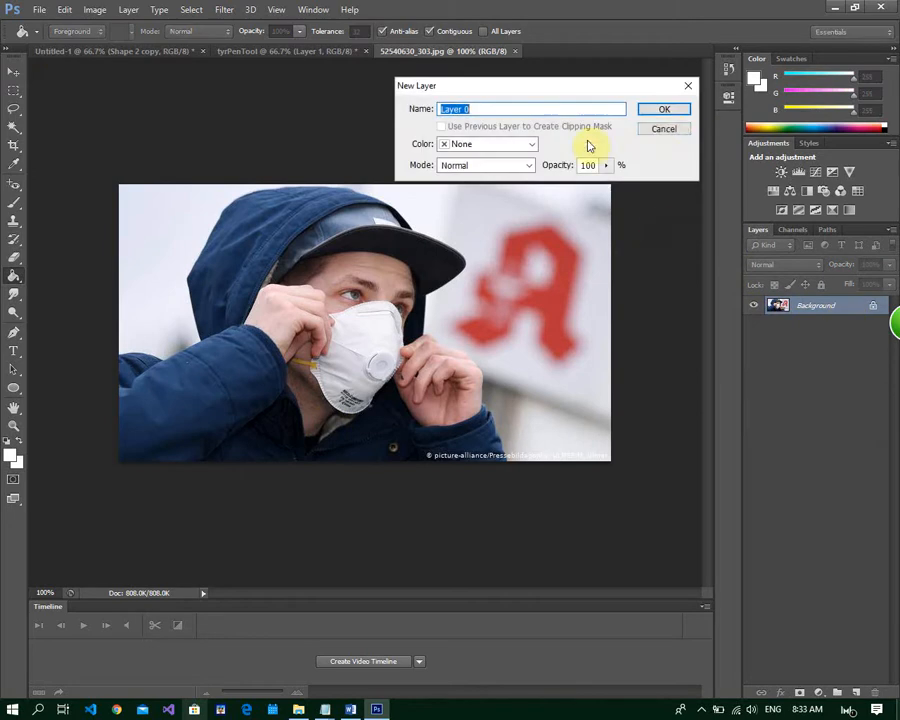
pyautogui.click(668, 112)
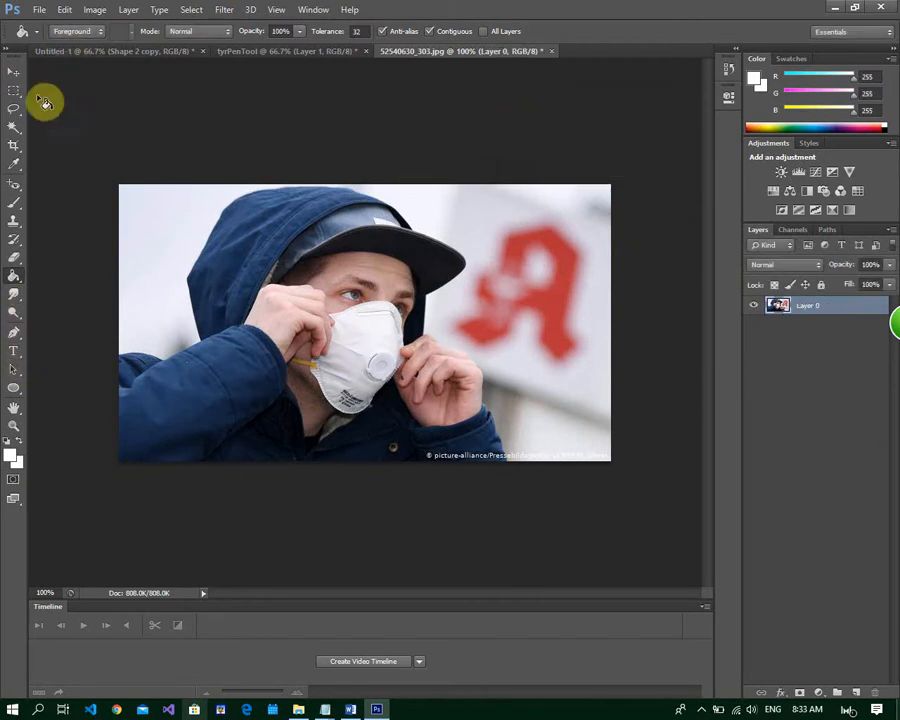
pyautogui.click(16, 147)
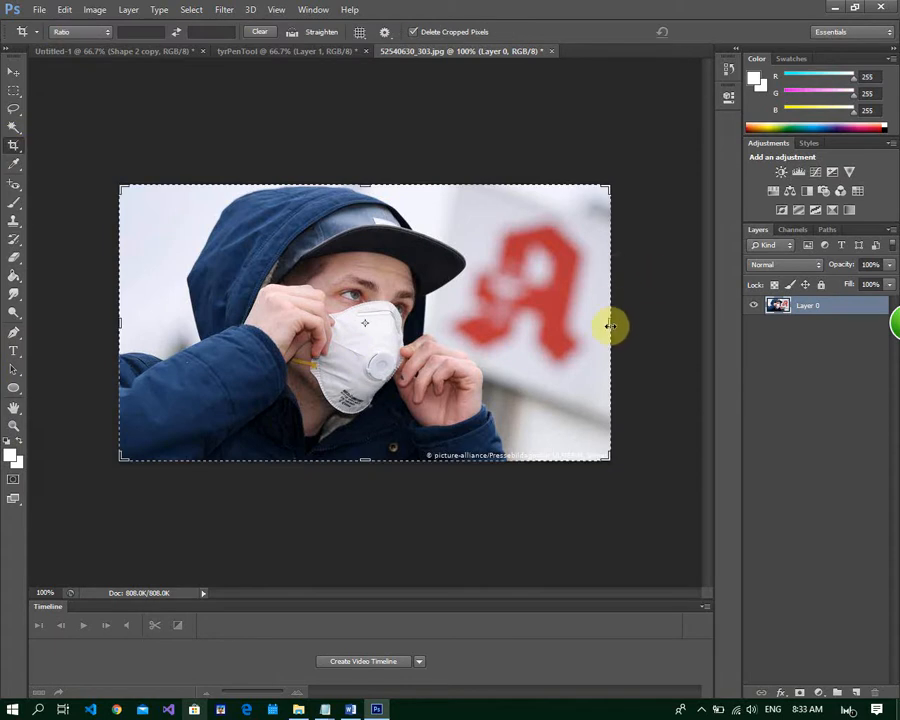
pyautogui.moveTo(604, 322); pyautogui.dragTo(565, 323)
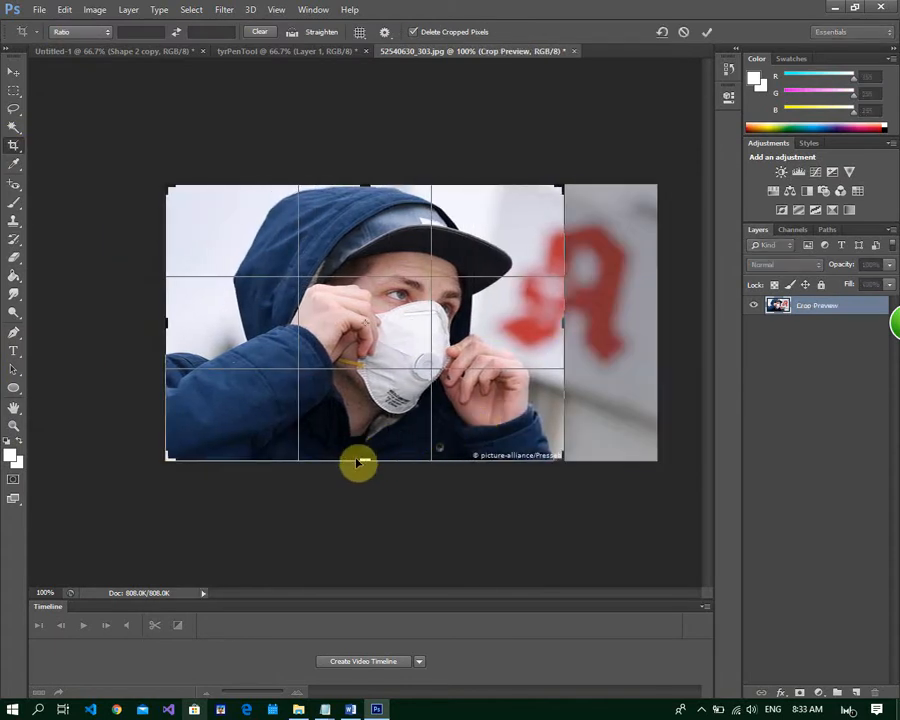
pyautogui.moveTo(364, 459); pyautogui.dragTo(366, 455)
pyautogui.press('Return')
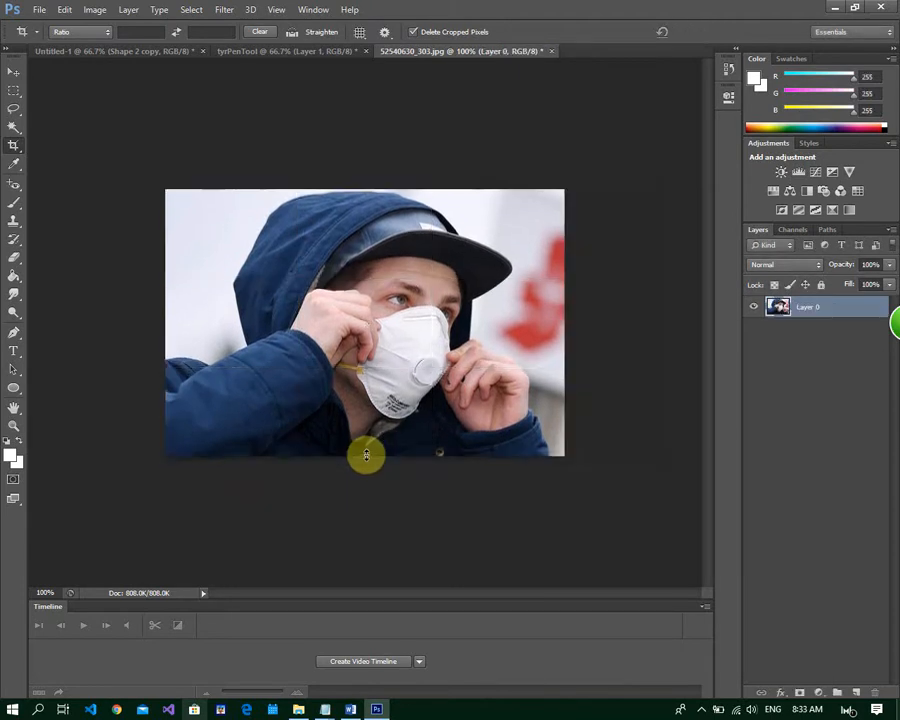
# Move the cropped photo into the tyrPenTool document and scale it to about 43% width and 84% height in the upper white area
pyautogui.click(14, 72)
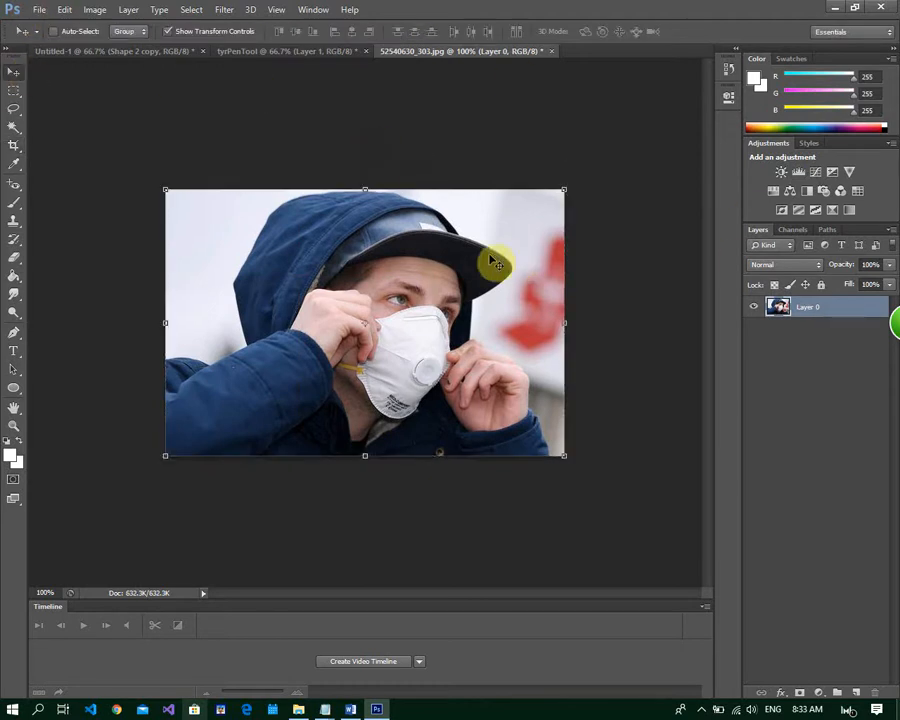
pyautogui.moveTo(489, 263); pyautogui.dragTo(378, 258)
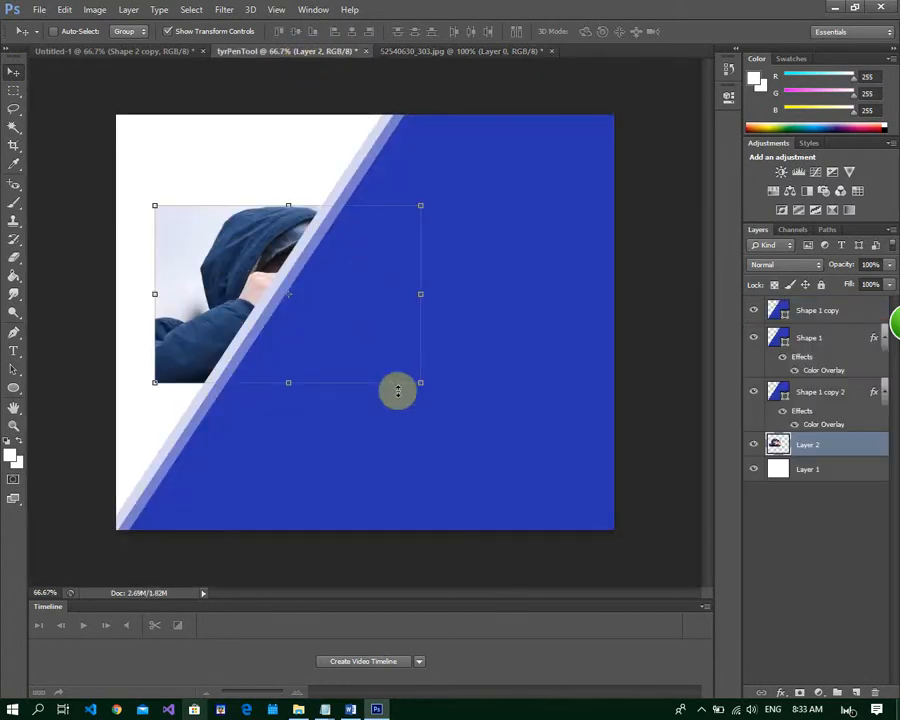
pyautogui.moveTo(420, 381); pyautogui.dragTo(270, 328)
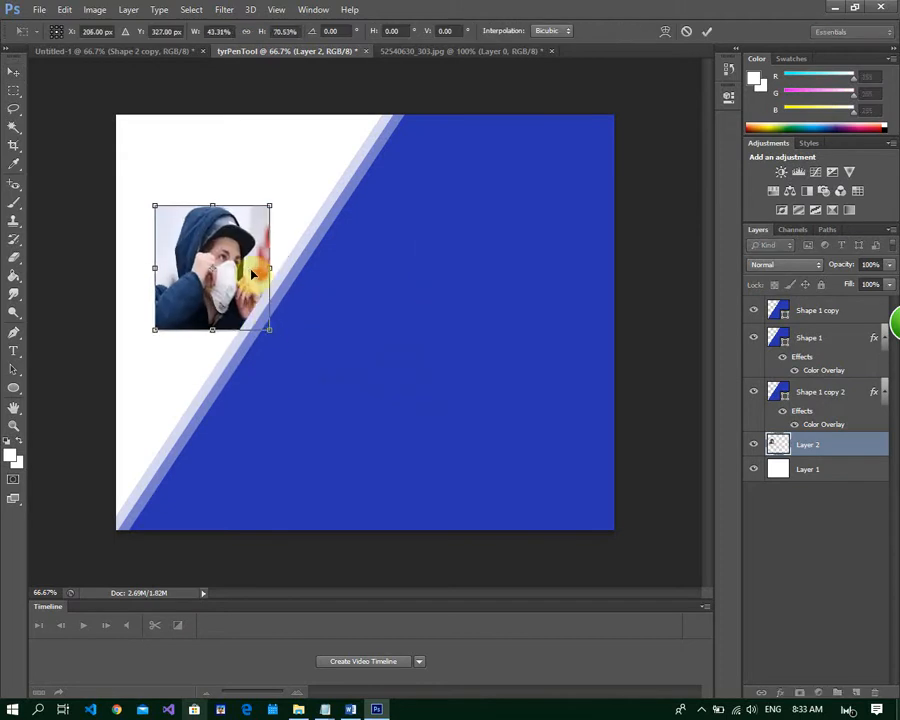
pyautogui.moveTo(250, 270); pyautogui.dragTo(236, 211)
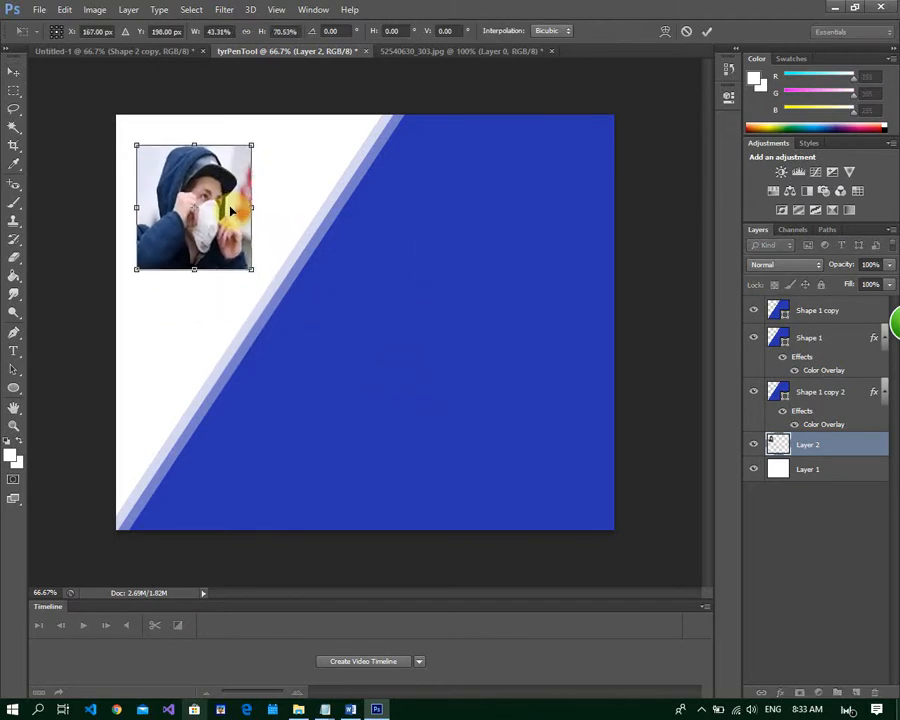
pyautogui.moveTo(252, 268); pyautogui.dragTo(250, 294)
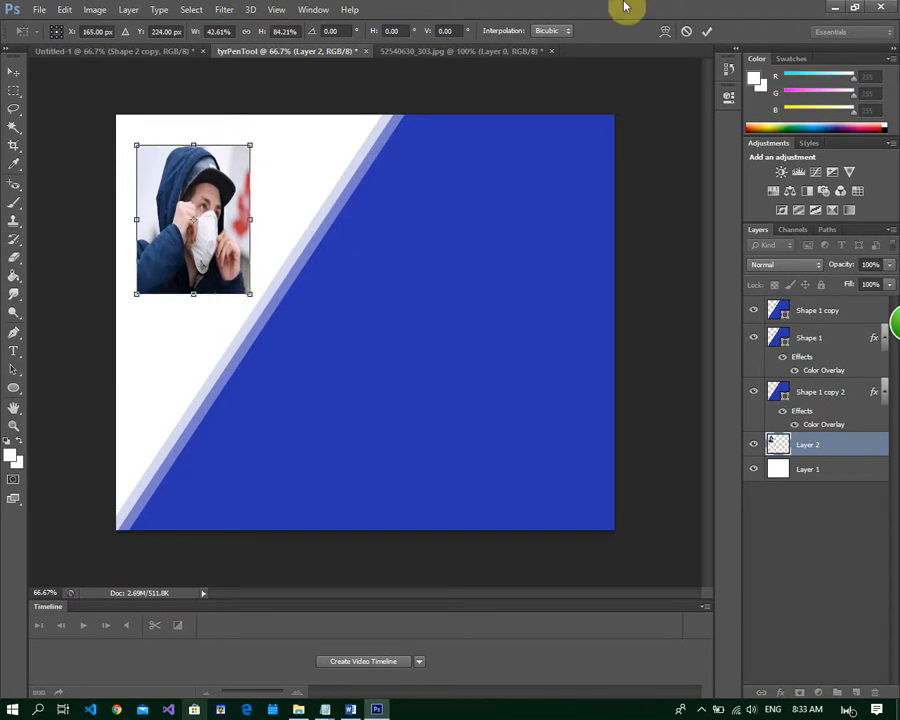
pyautogui.click(707, 31)
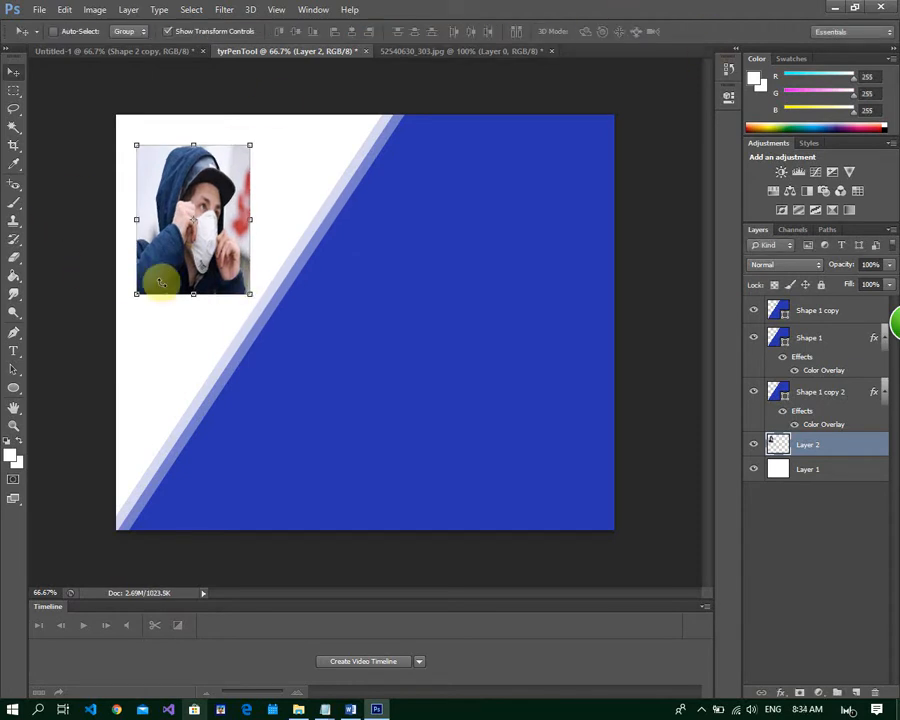
pyautogui.click(14, 90)
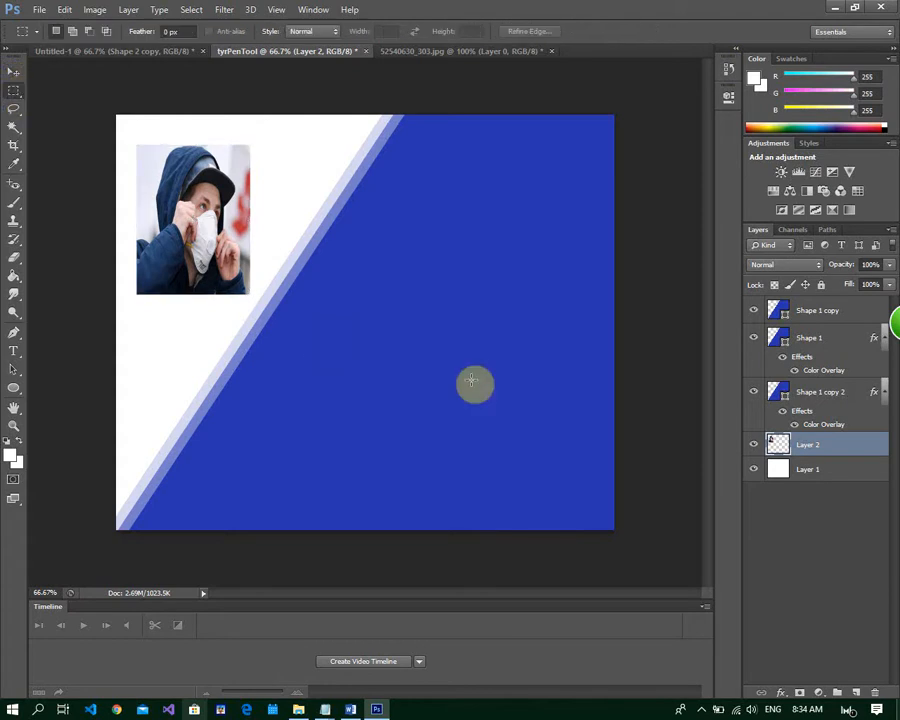
pyautogui.click(41, 10)
pyautogui.click(52, 36)
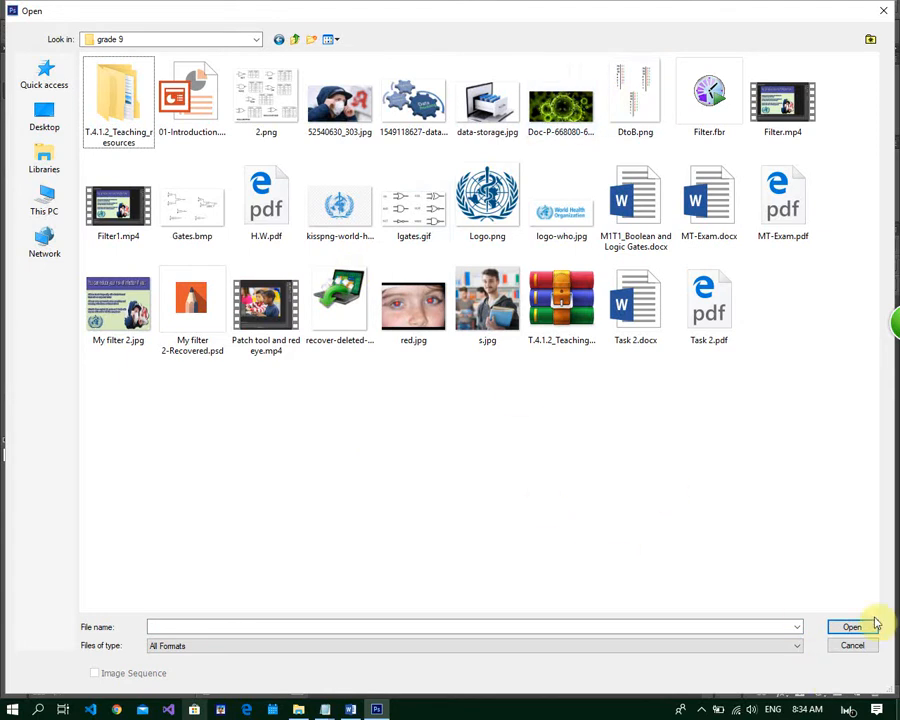
pyautogui.click(856, 649)
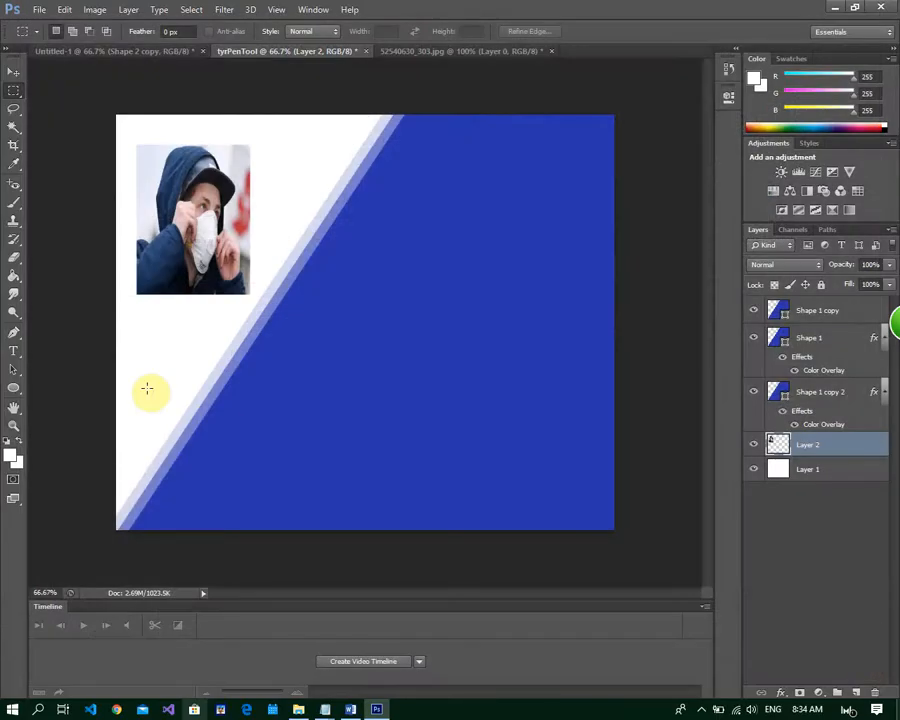
# Create a 30 by 25 cm, 90 pixels/inch transparent RGB document and paint a large rough-edged white patch in its middle with the Brush tool
pyautogui.click(39, 10)
pyautogui.click(54, 27)
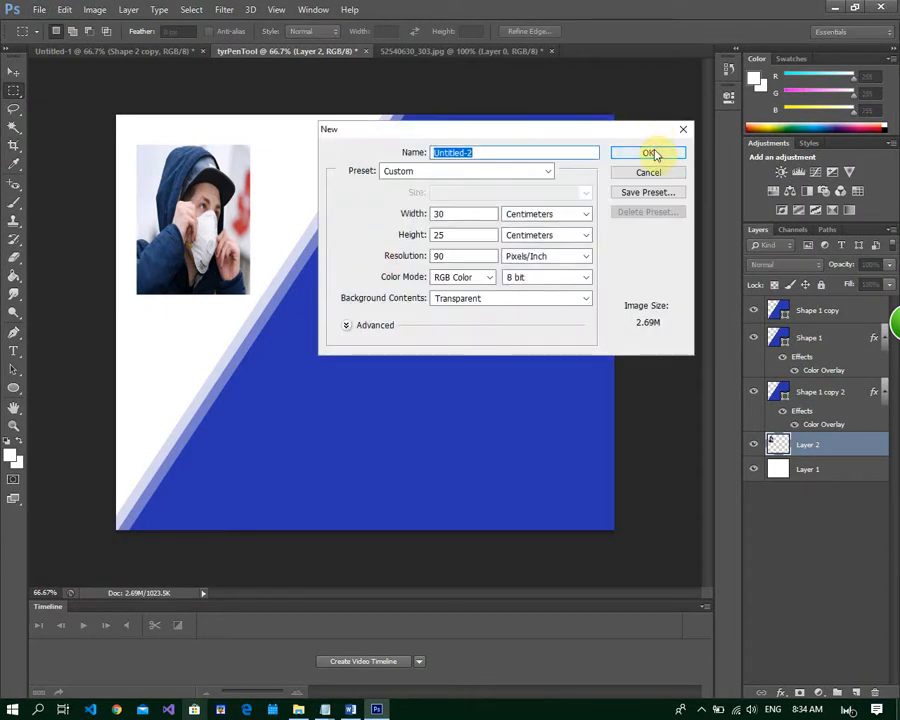
pyautogui.click(652, 153)
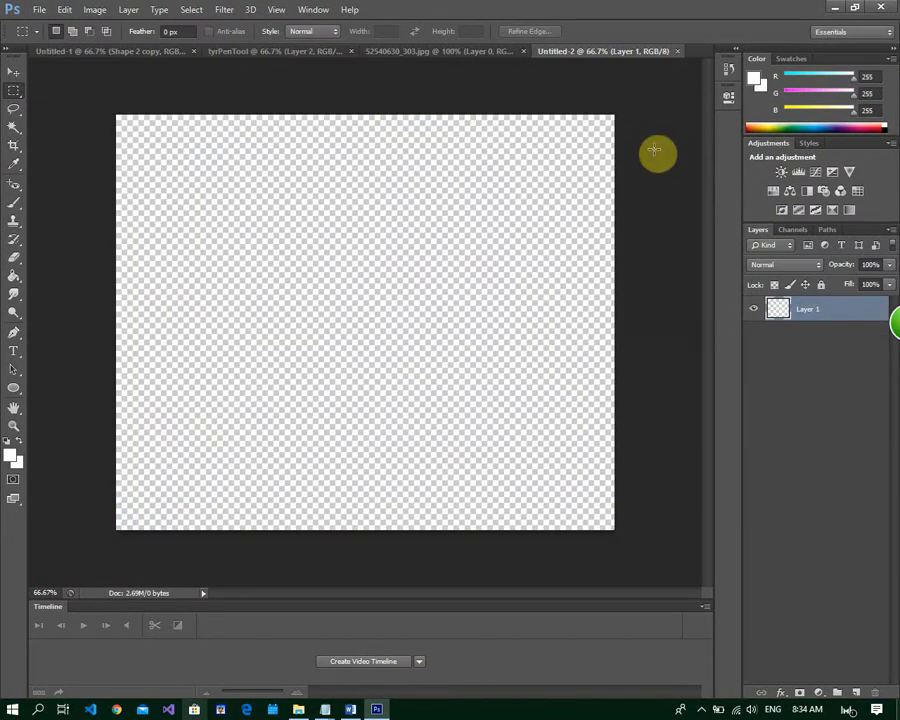
pyautogui.click(15, 215)
pyautogui.moveTo(272, 212)
pyautogui.mouseDown()
pyautogui.moveTo(464, 231)
pyautogui.moveTo(279, 247)
pyautogui.moveTo(466, 241)
pyautogui.moveTo(309, 317)
pyautogui.moveTo(496, 297)
pyautogui.moveTo(251, 376)
pyautogui.moveTo(377, 355)
pyautogui.moveTo(500, 309)
pyautogui.moveTo(305, 404)
pyautogui.moveTo(501, 352)
pyautogui.moveTo(335, 460)
pyautogui.moveTo(307, 408)
pyautogui.moveTo(307, 311)
pyautogui.moveTo(272, 306)
pyautogui.moveTo(435, 370)
pyautogui.mouseUp()
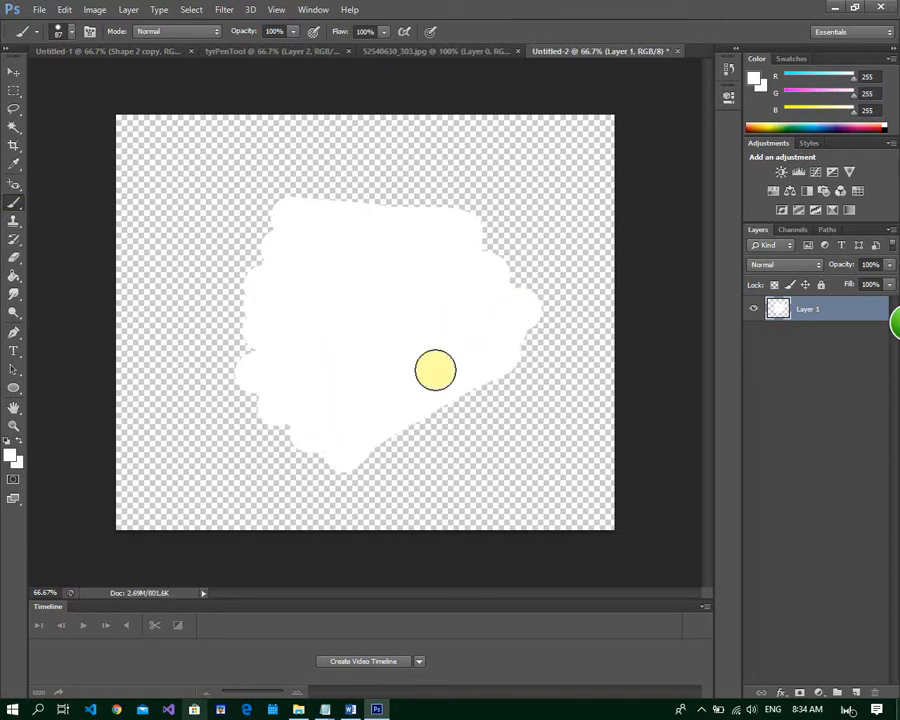
# Move the white brush patch into the tyrPenTool document and scale it over the photo to about 67% width and 72% height
pyautogui.click(13, 73)
pyautogui.moveTo(370, 235); pyautogui.dragTo(211, 221)
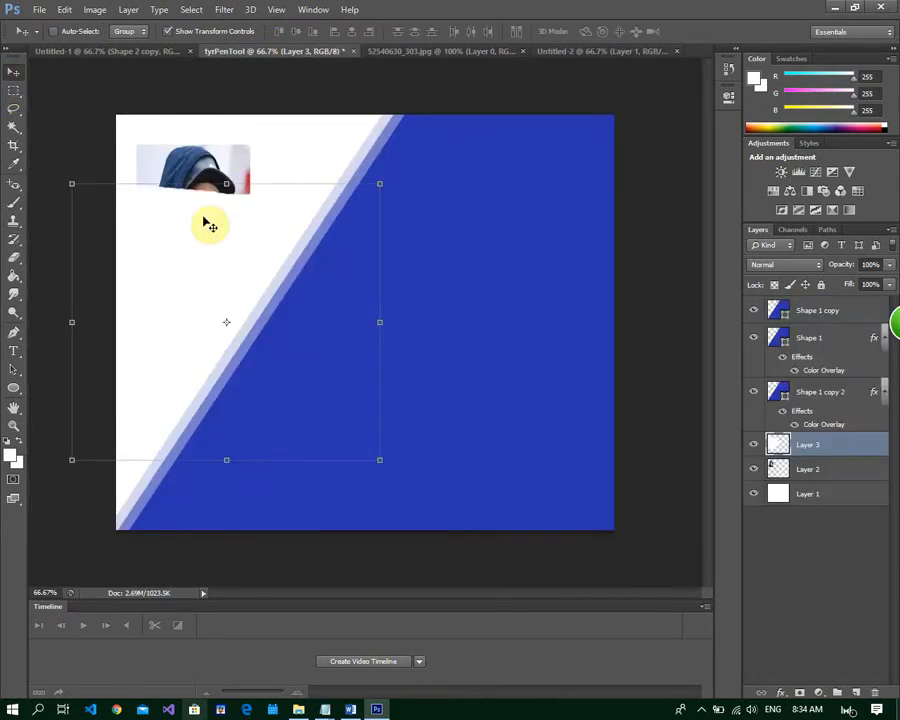
pyautogui.moveTo(379, 460); pyautogui.dragTo(290, 338)
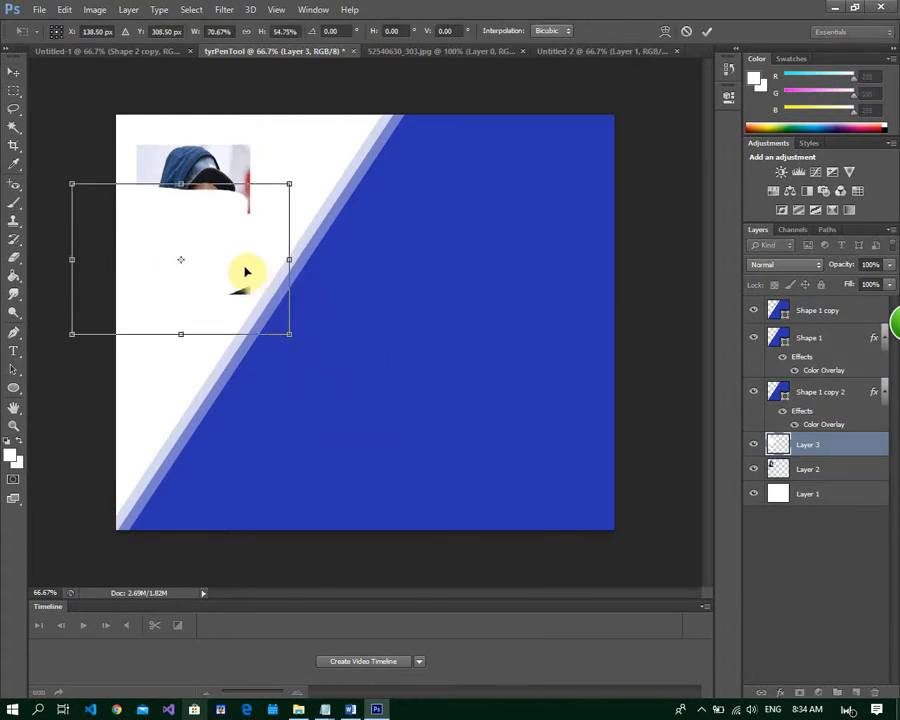
pyautogui.moveTo(244, 268); pyautogui.dragTo(279, 221)
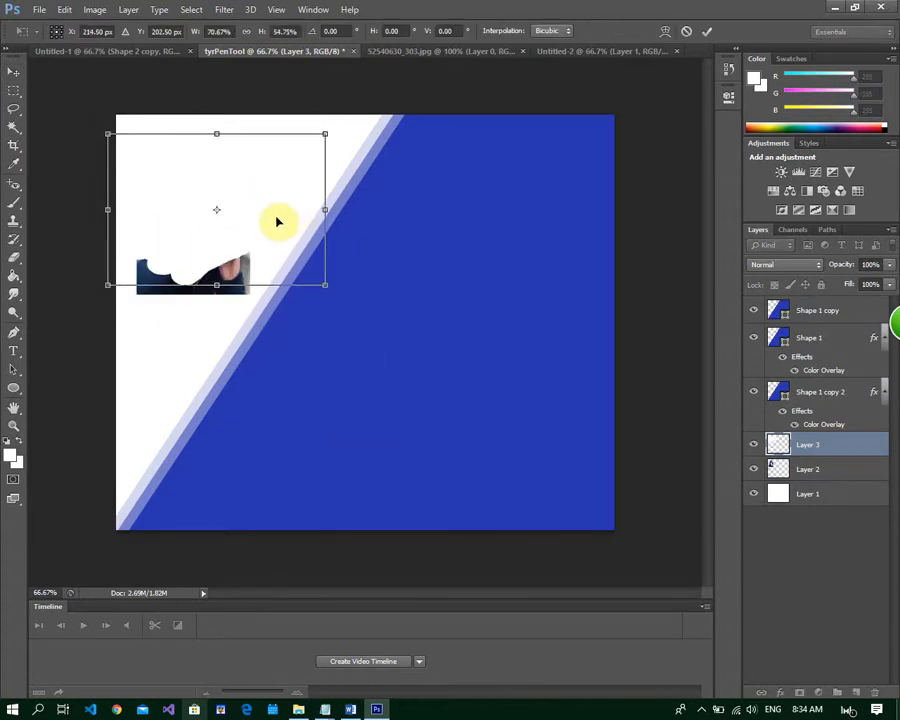
pyautogui.moveTo(106, 284); pyautogui.dragTo(119, 332)
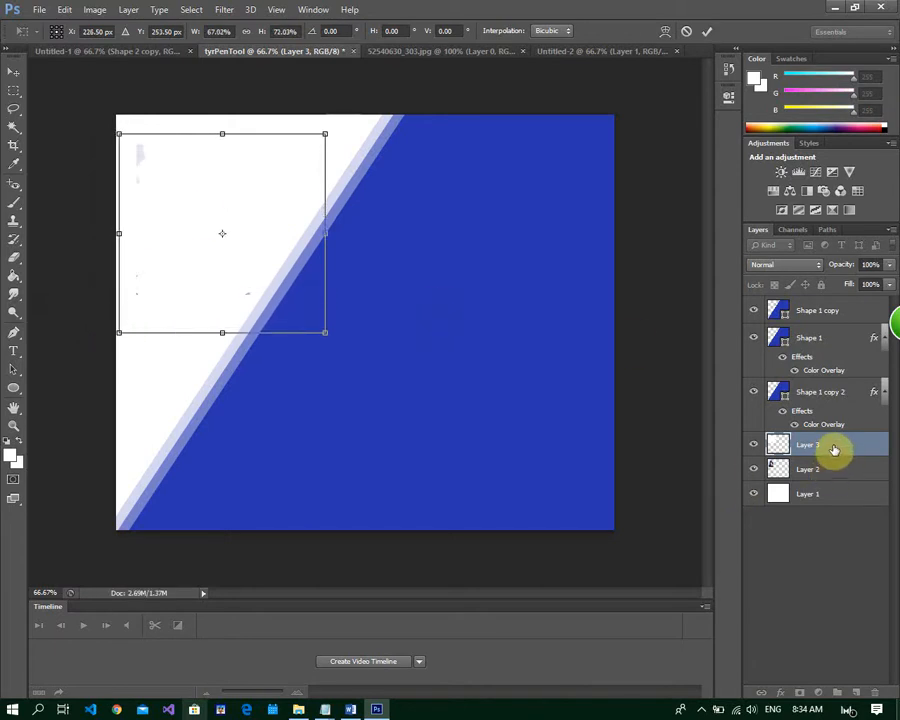
pyautogui.click(707, 31)
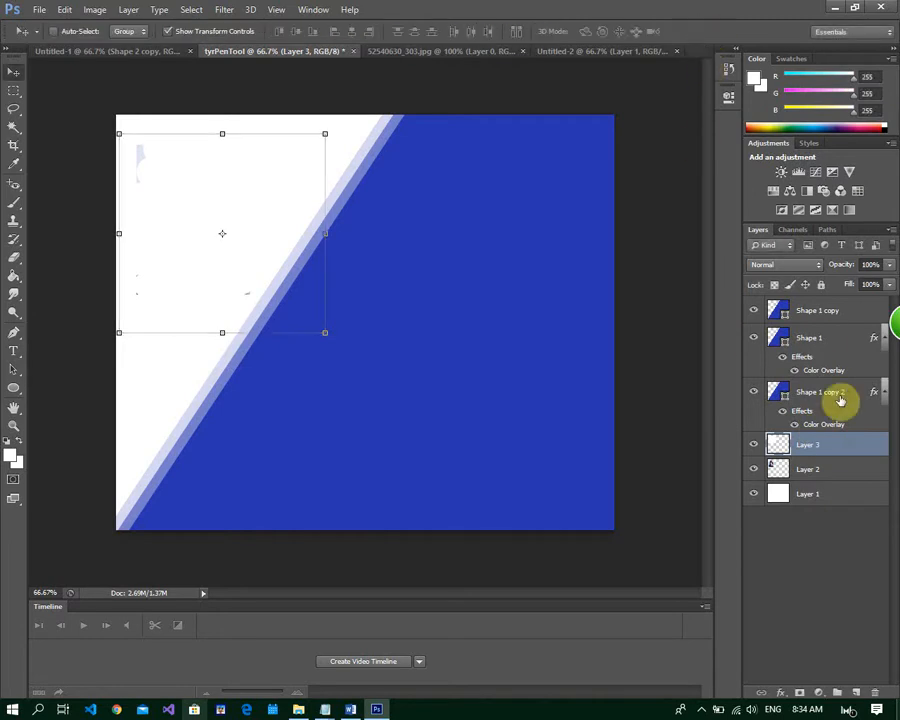
# Place Layer 2 above Layer 3 as a clipping mask, and enlarge the photo to fill the brush patch, with about 128% height
pyautogui.moveTo(832, 468); pyautogui.dragTo(837, 441)
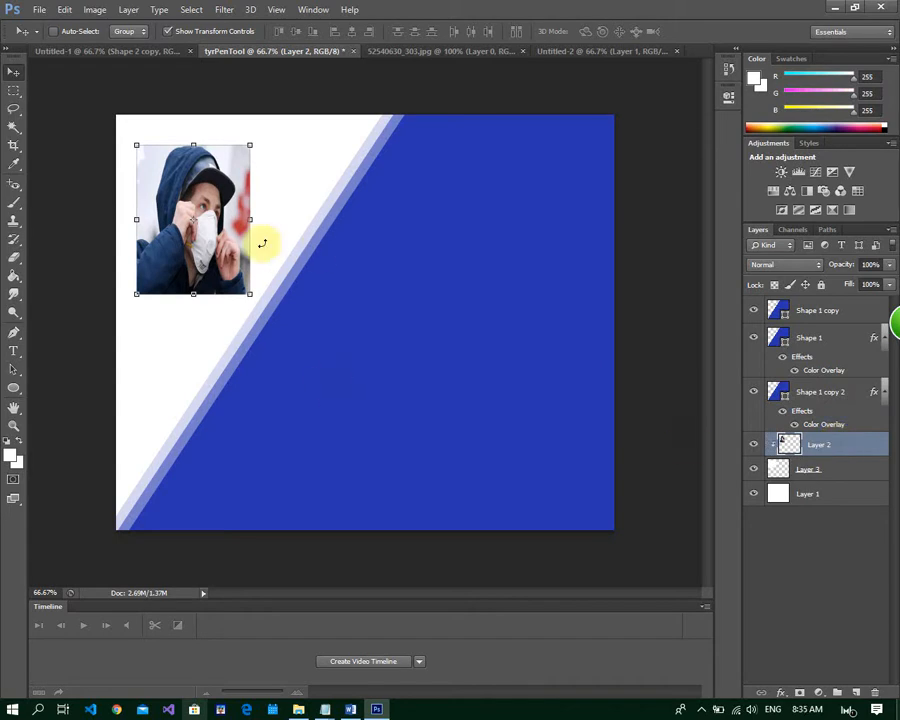
pyautogui.click(250, 293)
pyautogui.moveTo(250, 293); pyautogui.dragTo(260, 318)
pyautogui.moveTo(261, 231); pyautogui.dragTo(300, 216)
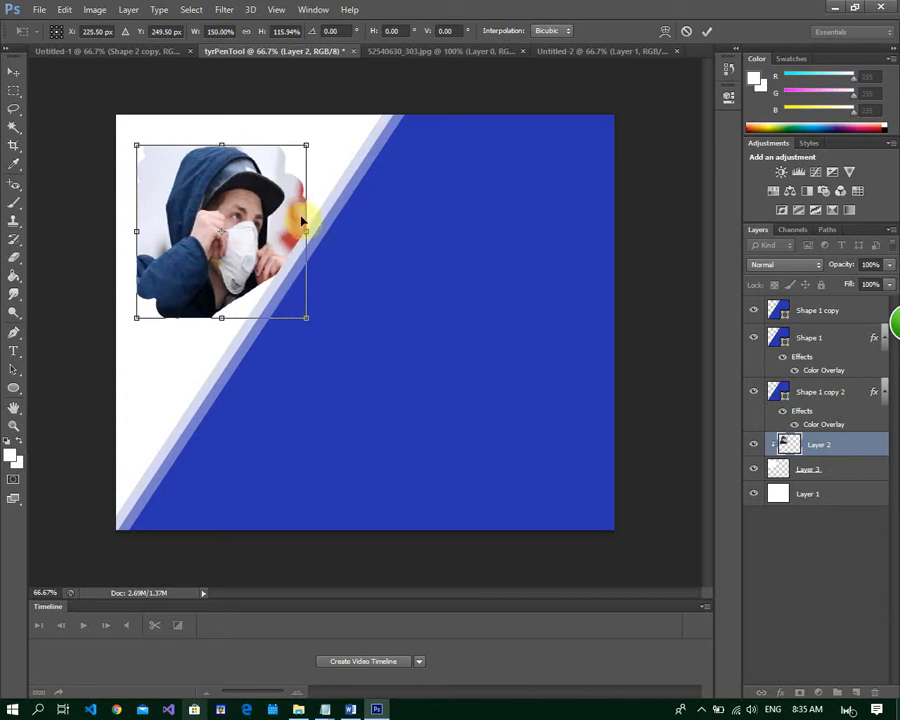
pyautogui.moveTo(219, 138)
pyautogui.mouseDown()
pyautogui.moveTo(227, 117)
pyautogui.moveTo(225, 124)
pyautogui.mouseUp()
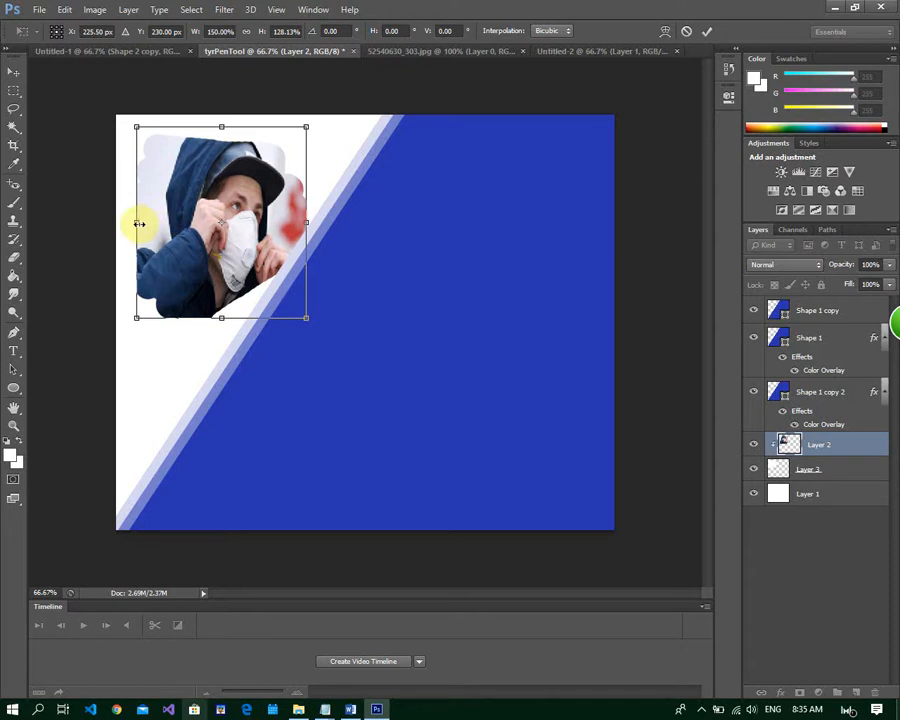
pyautogui.moveTo(137, 223); pyautogui.dragTo(118, 225)
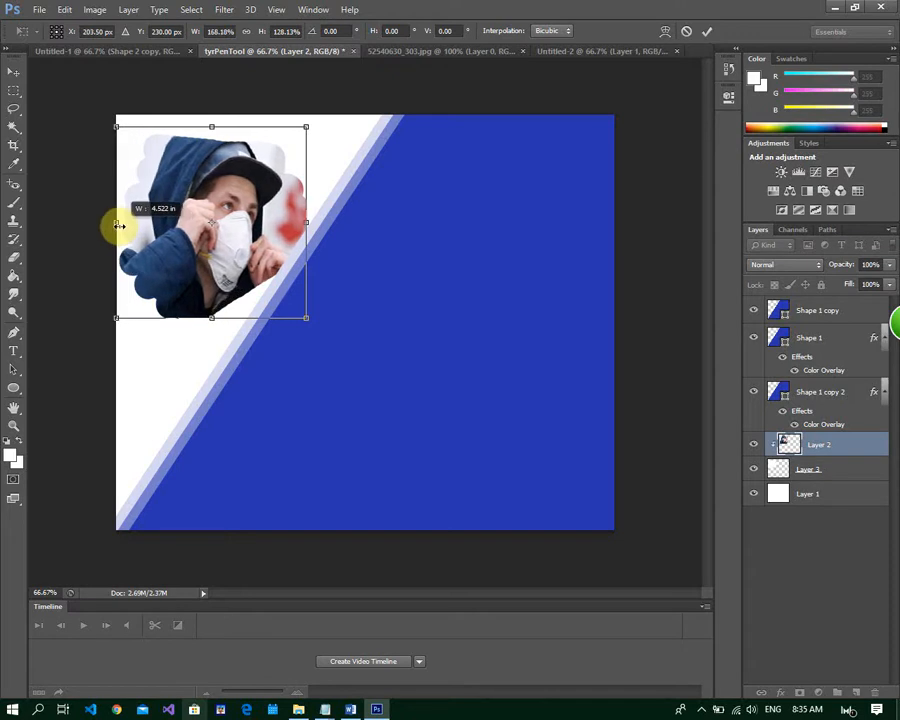
pyautogui.click(706, 32)
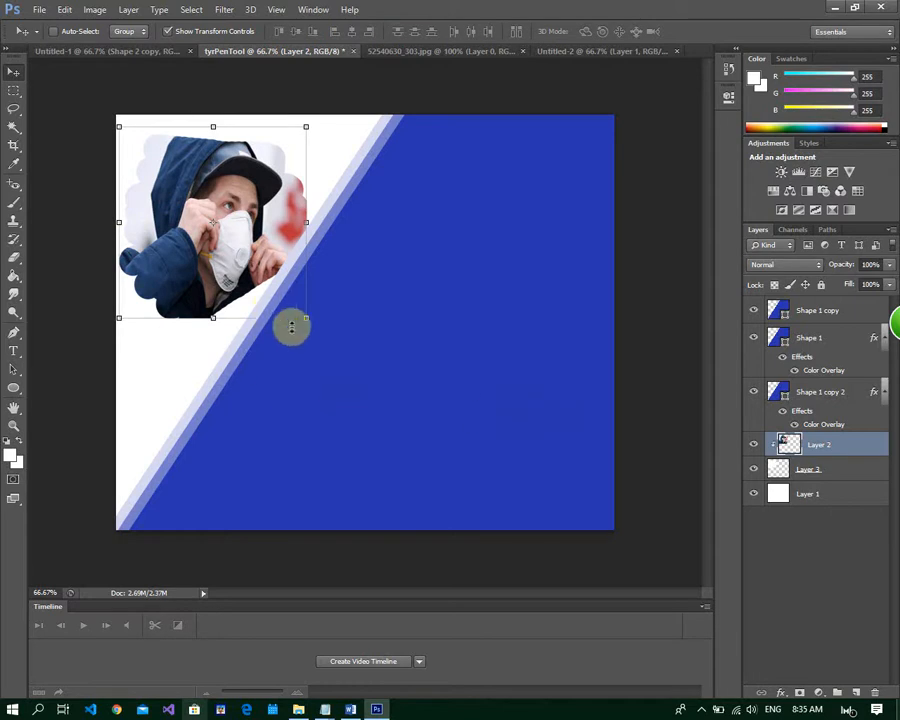
# Add a drop shadow to Layer 3, the brush patch under the photo, with a distance of 8 px
pyautogui.click(860, 475)
pyautogui.doubleClick(864, 475)
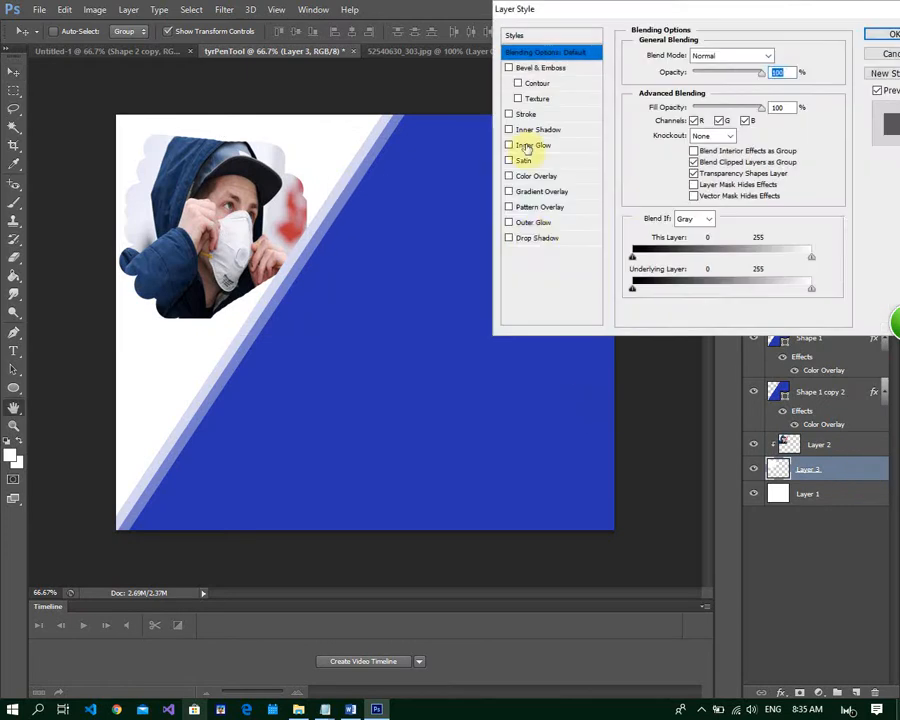
pyautogui.click(509, 239)
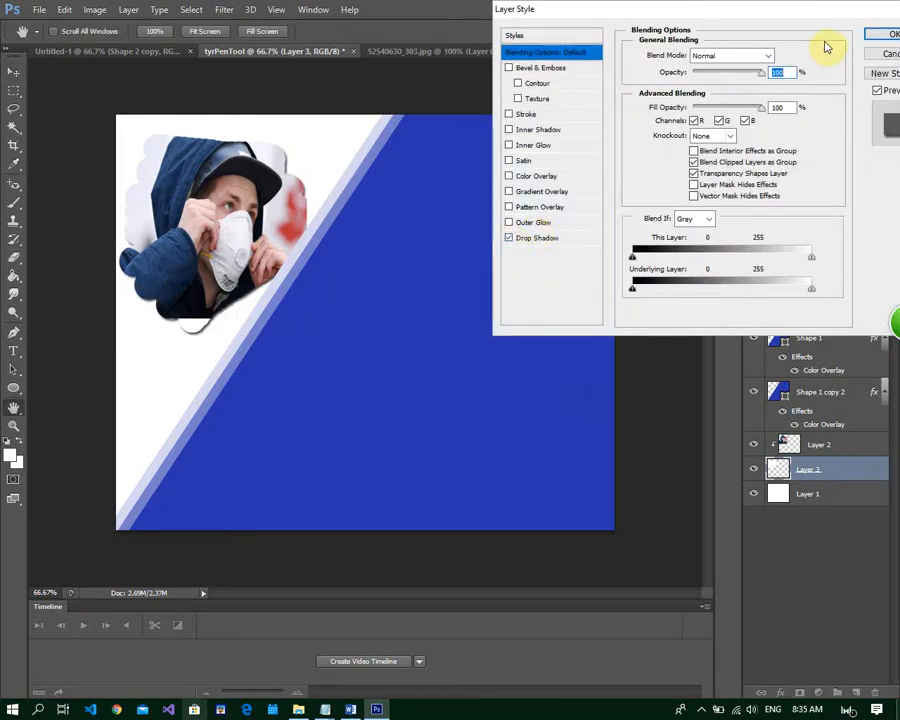
pyautogui.click(585, 240)
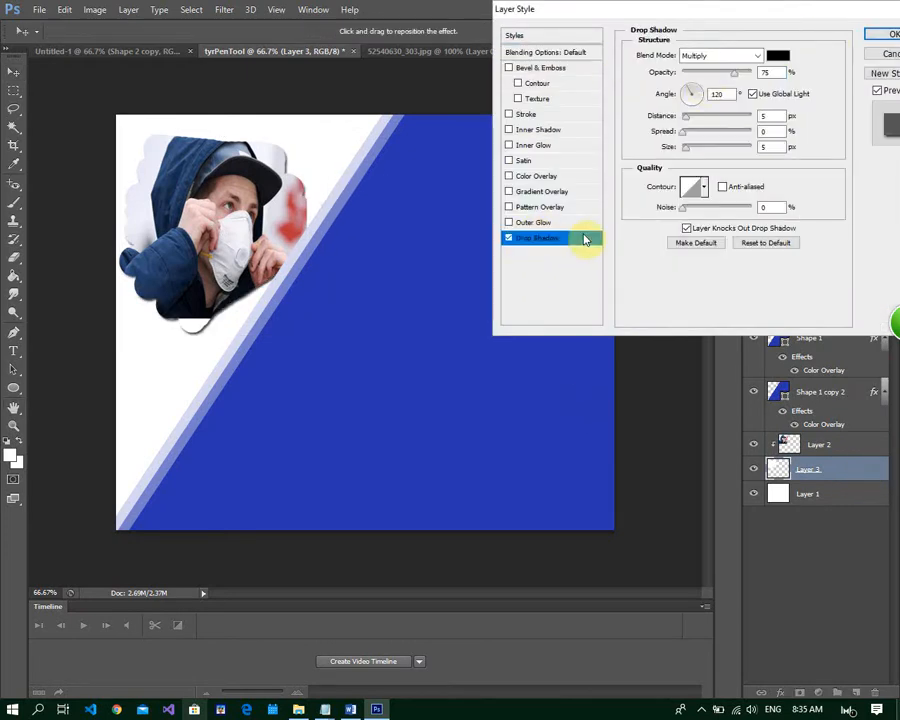
pyautogui.click(688, 119)
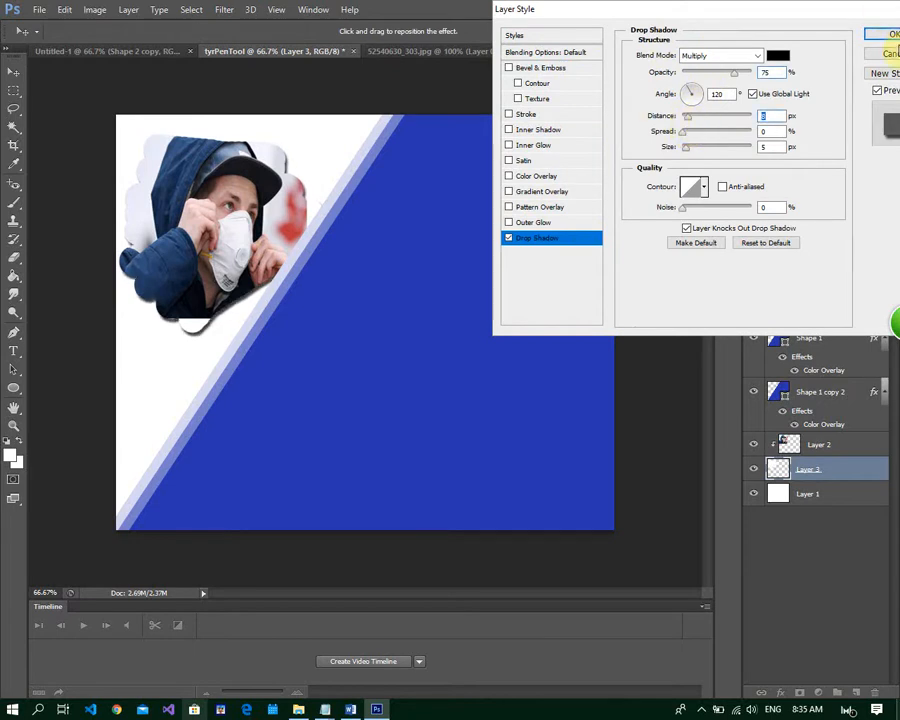
pyautogui.click(893, 34)
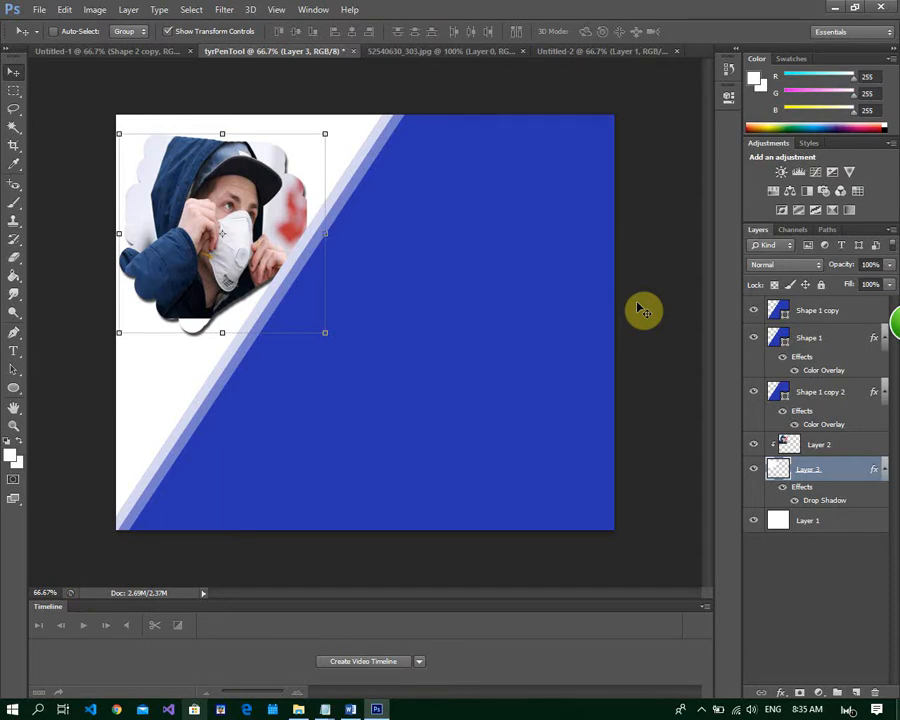
# Create a new 30 by 25 cm, 90 pixels/inch RGB document with a transparent background
pyautogui.click(42, 11)
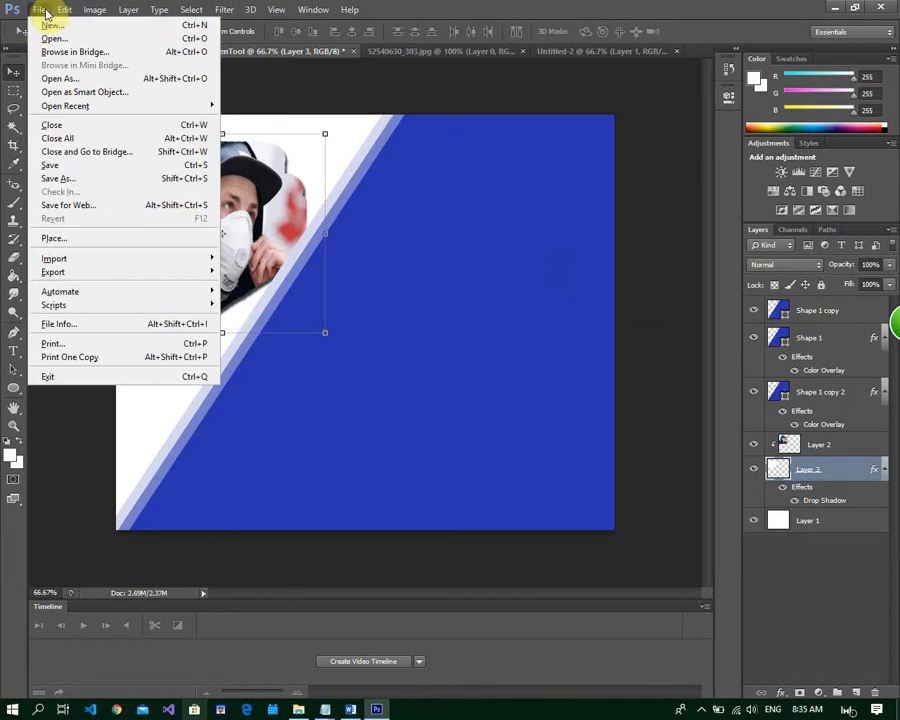
pyautogui.click(48, 25)
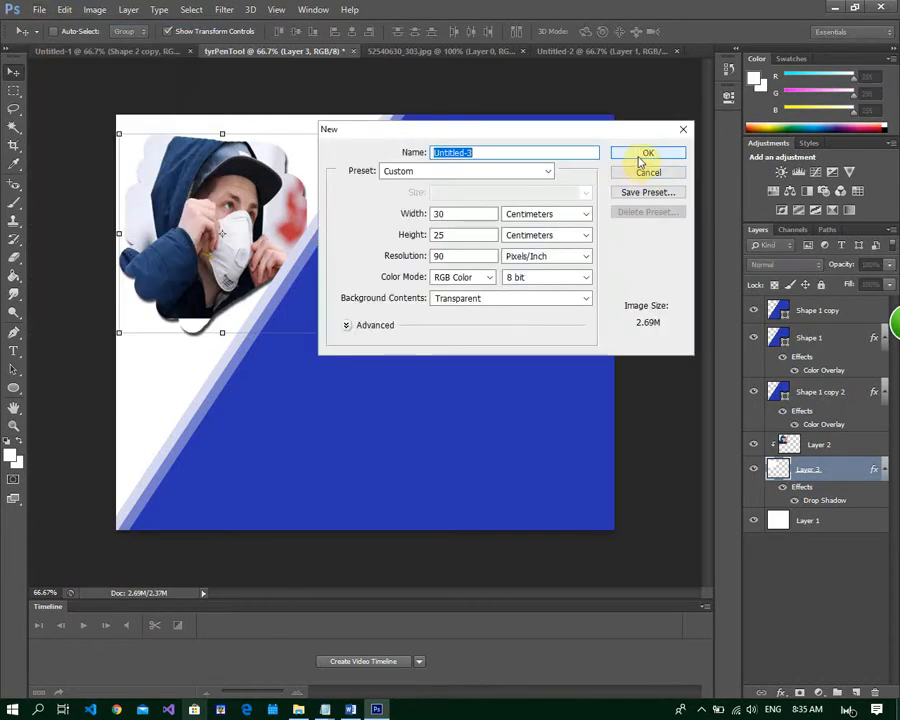
pyautogui.click(644, 154)
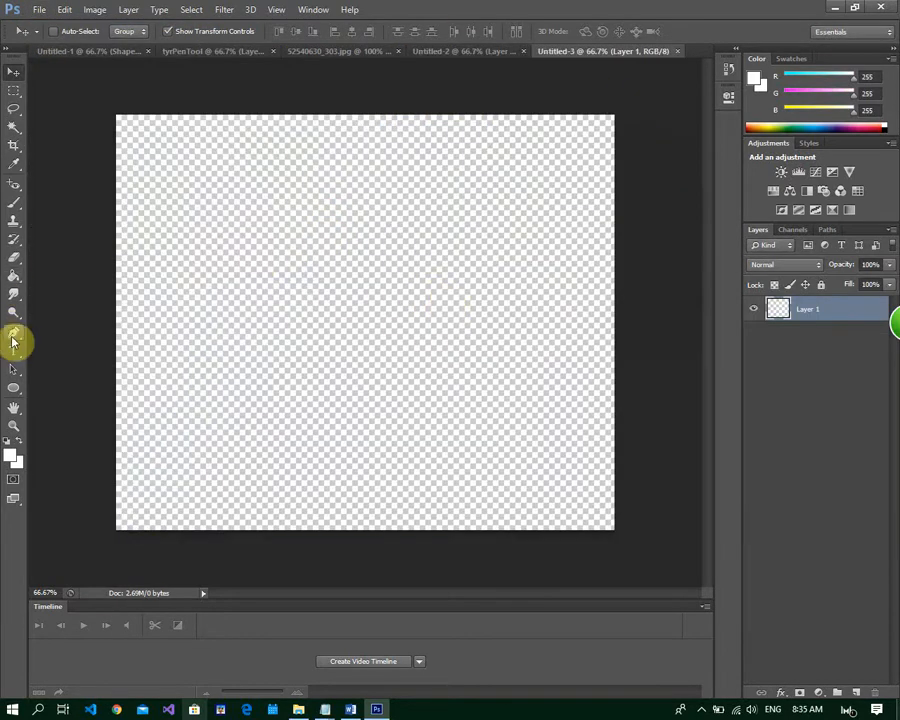
# Draw a closed four-corner Pen Tool path around the canvas's right part, with its left side slanting from top centre to lower left
pyautogui.click(13, 340)
pyautogui.rightClick(14, 338)
pyautogui.click(40, 331)
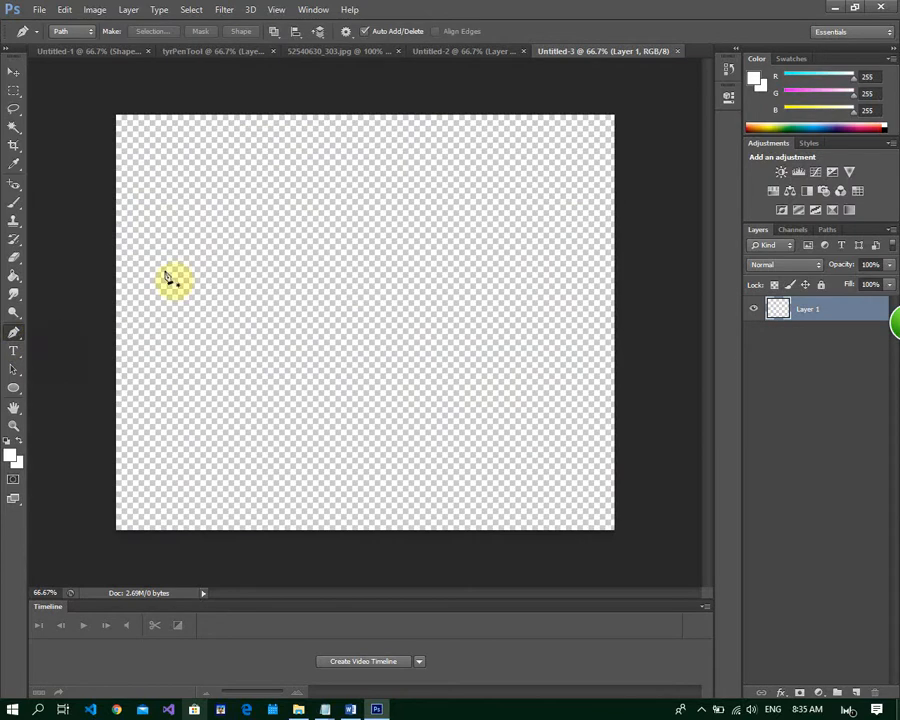
pyautogui.click(367, 87)
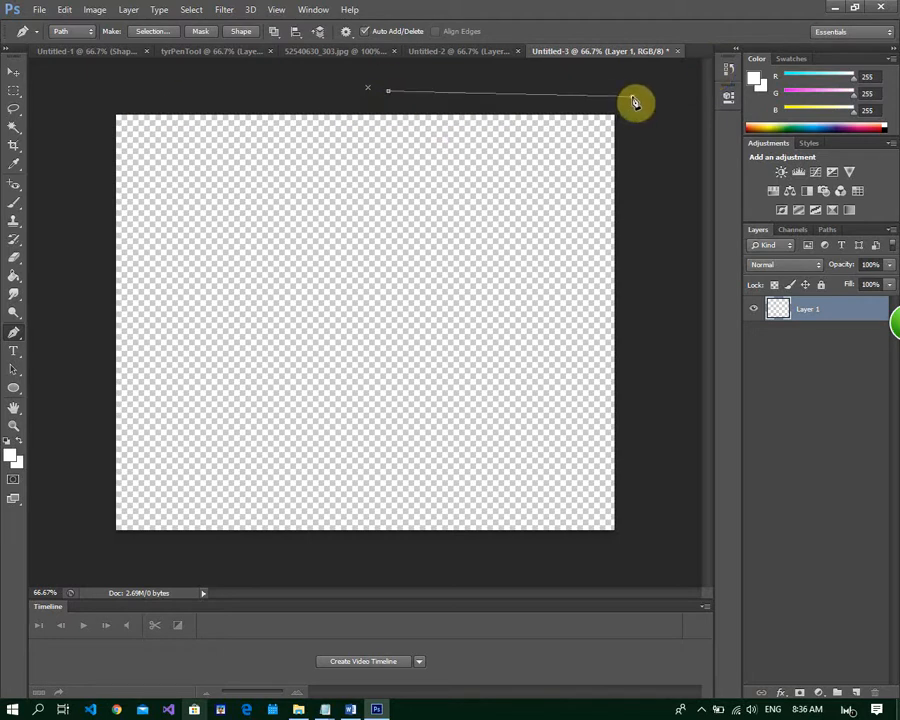
pyautogui.click(652, 528)
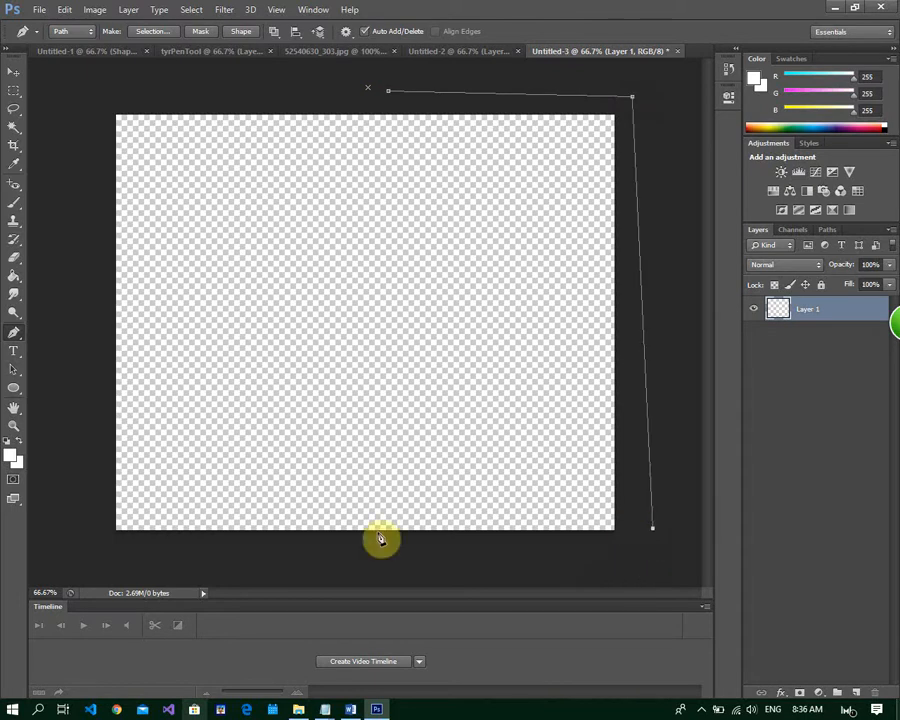
pyautogui.click(210, 557)
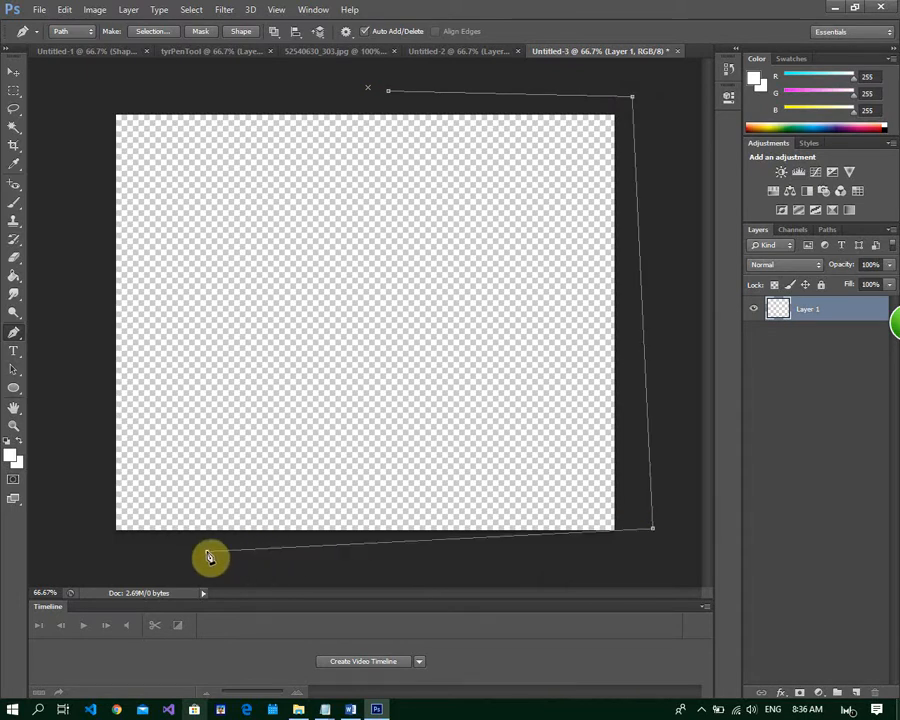
pyautogui.click(391, 97)
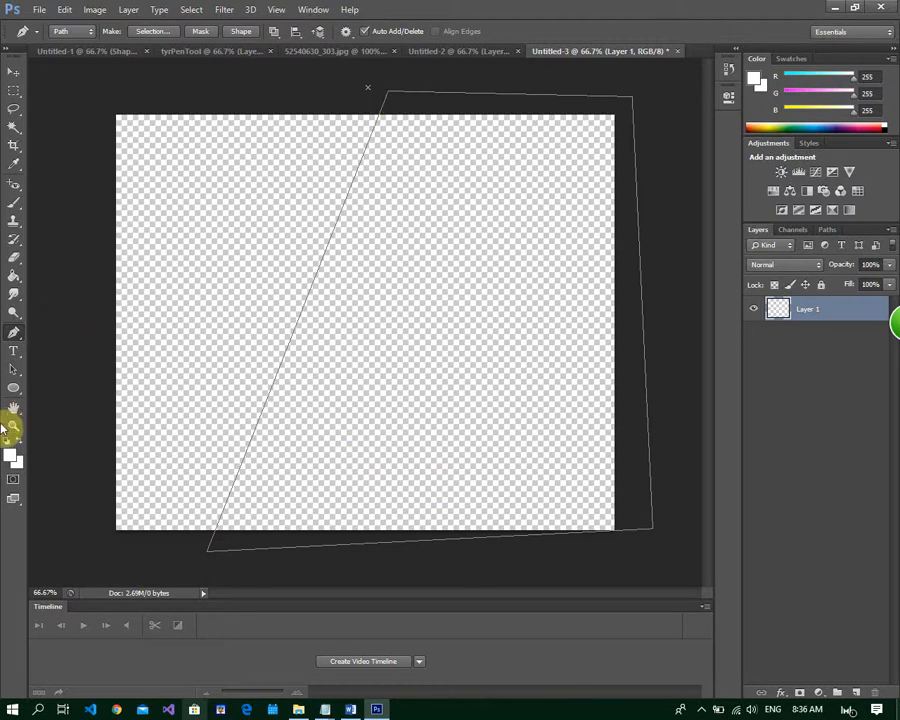
# Set the foreground color to a strong blue, RGB 32, 49, 218
pyautogui.click(14, 462)
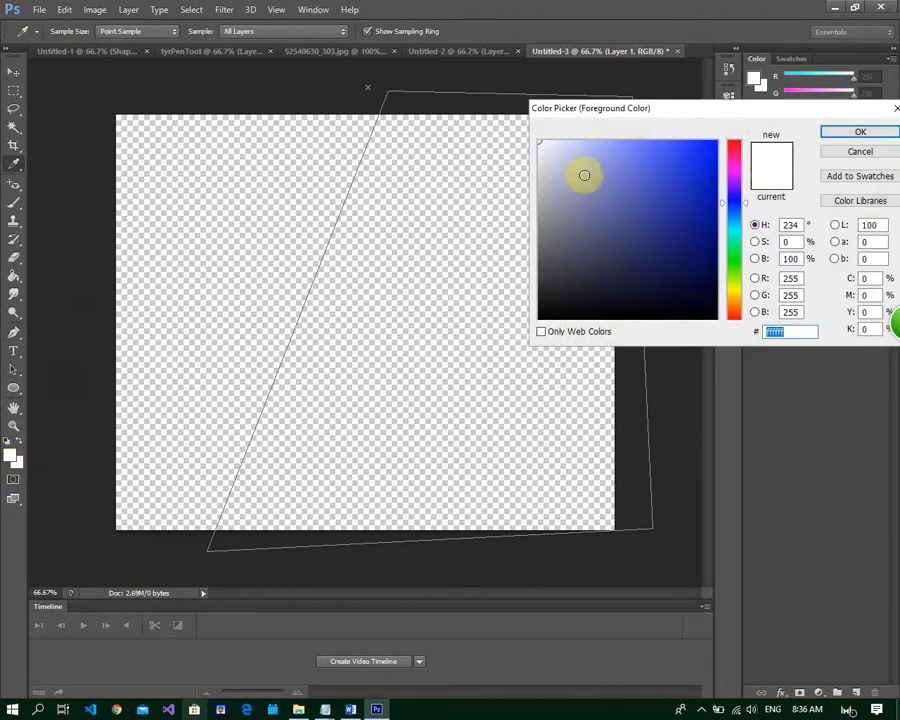
pyautogui.click(691, 166)
pyautogui.click(858, 132)
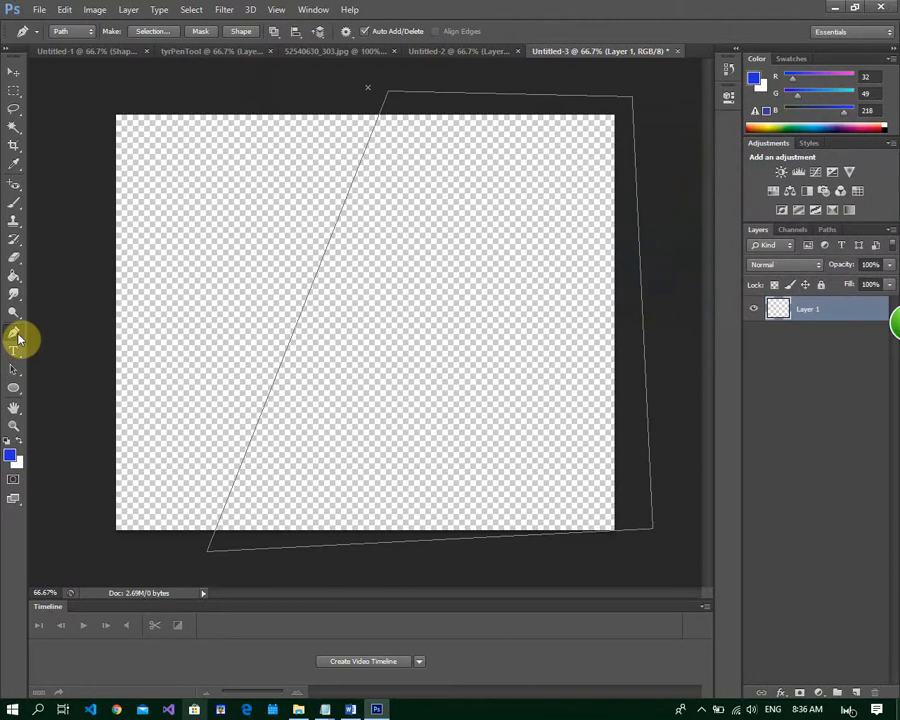
# Add two anchor points on the path's slanted left side and bend it into a flowing wave
pyautogui.moveTo(17, 338); pyautogui.dragTo(112, 354)
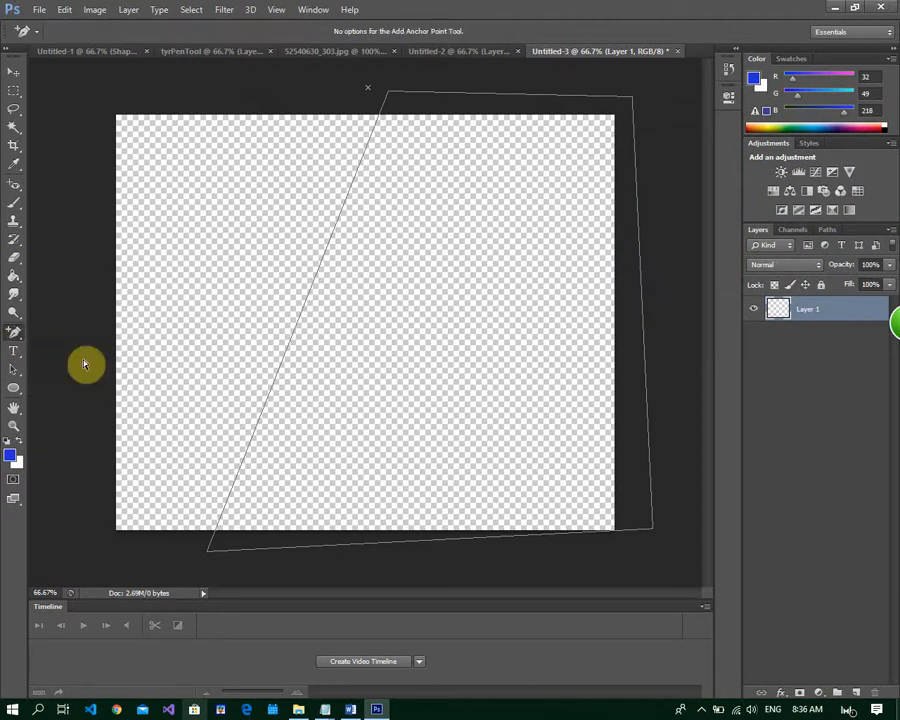
pyautogui.click(303, 312)
pyautogui.moveTo(303, 314); pyautogui.dragTo(377, 250)
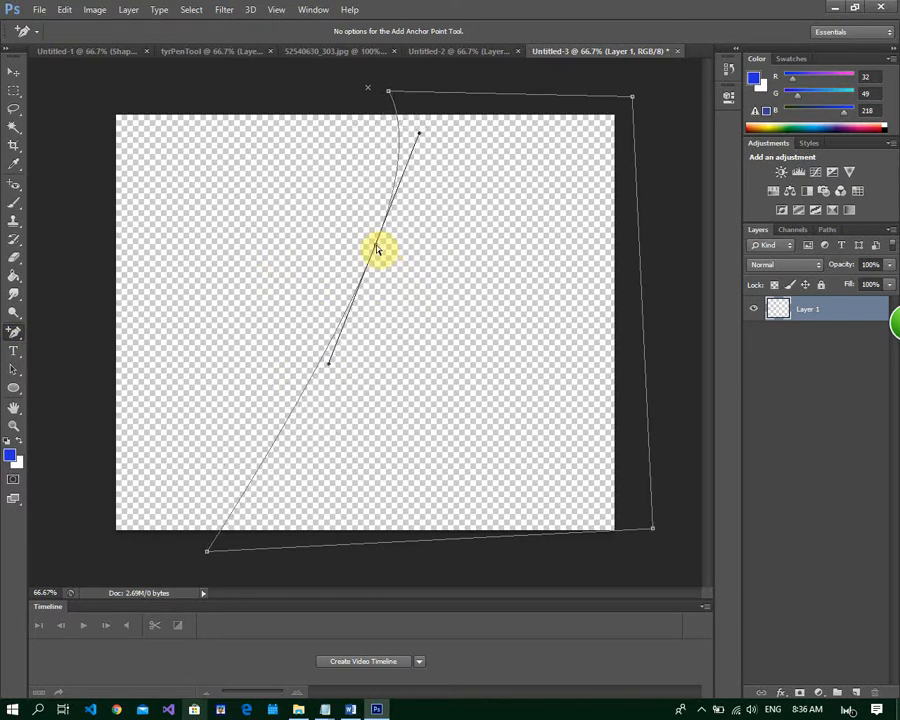
pyautogui.click(287, 431)
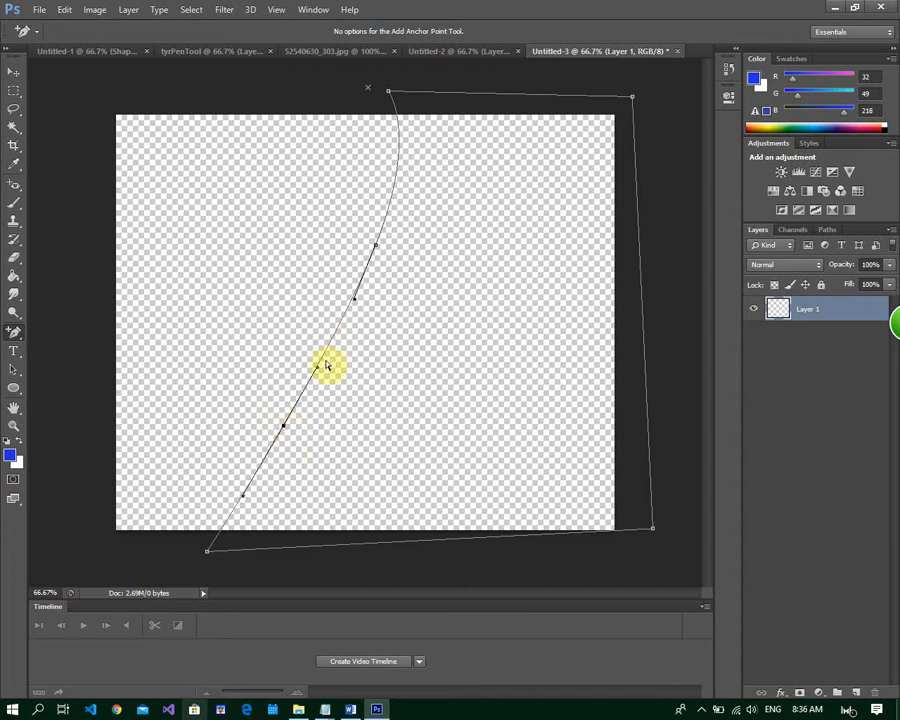
pyautogui.moveTo(316, 373); pyautogui.dragTo(345, 428)
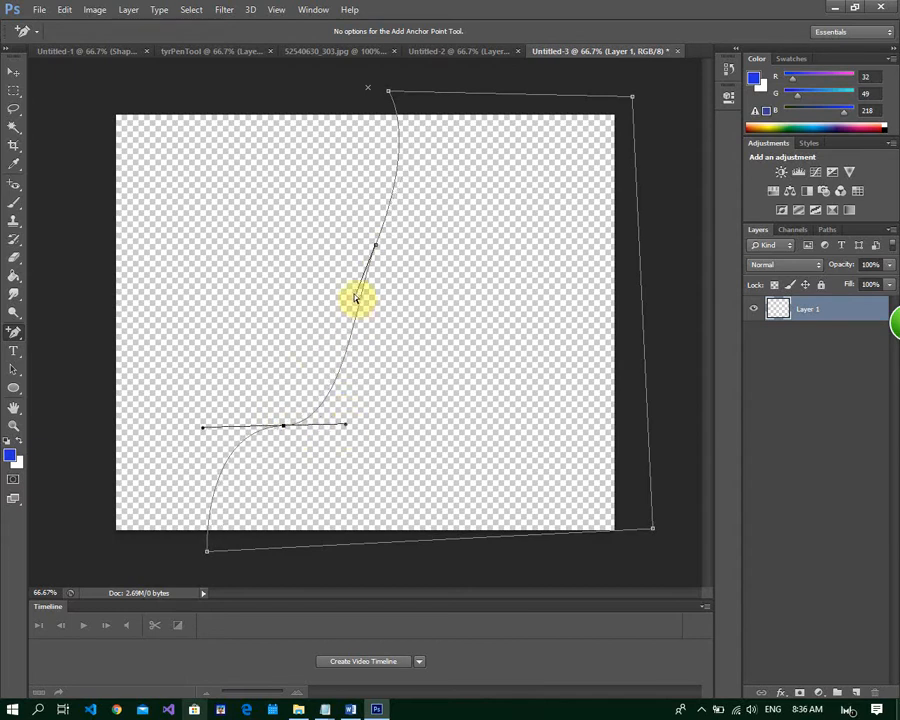
pyautogui.moveTo(352, 301); pyautogui.dragTo(294, 302)
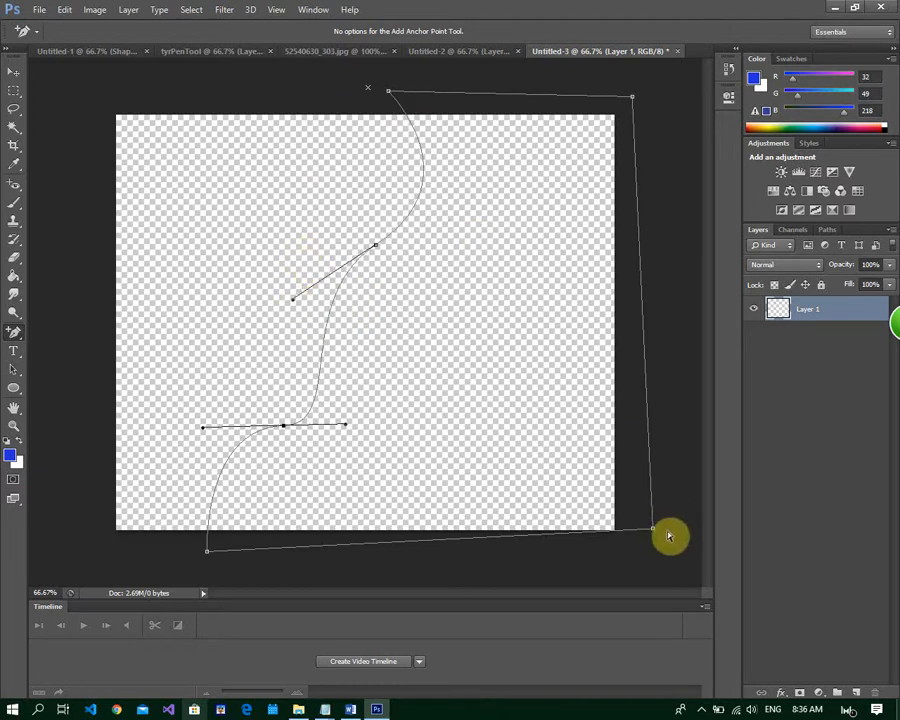
# Move the path's lower-right corner further below the canvas and turn the path into a blue shape layer
pyautogui.moveTo(655, 533); pyautogui.dragTo(657, 559)
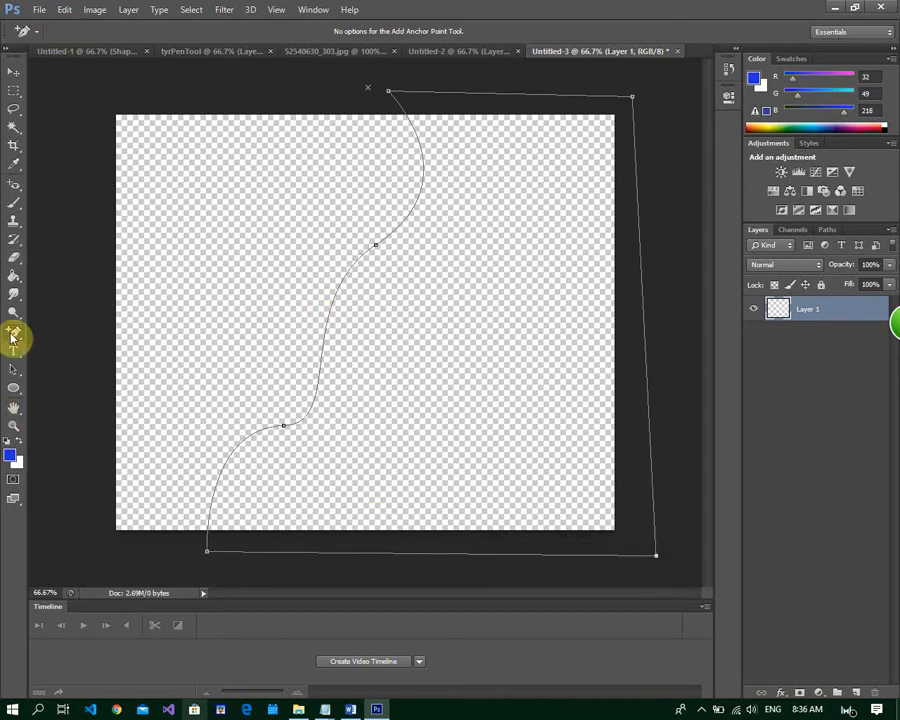
pyautogui.moveTo(13, 338); pyautogui.dragTo(42, 332)
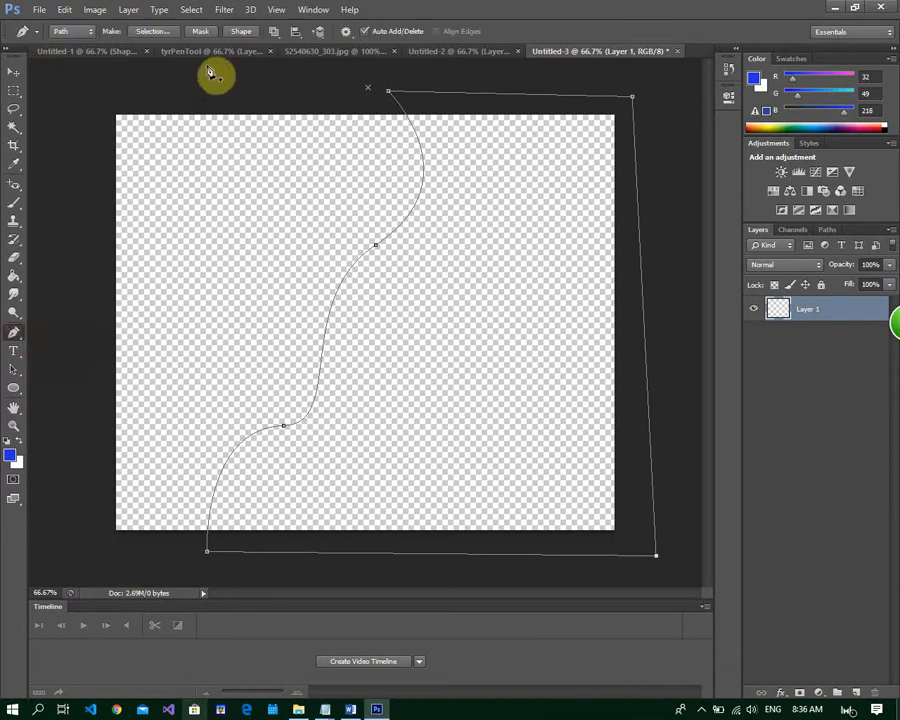
pyautogui.click(240, 33)
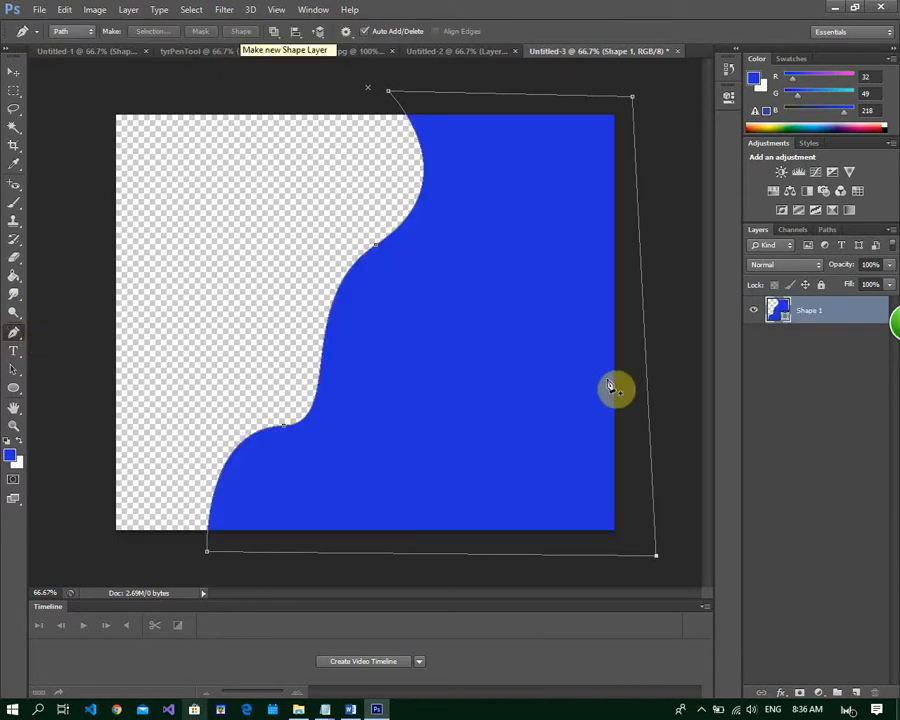
# Duplicate the Shape 1 layer as Shape 1 copy and place the copy beneath the original
pyautogui.doubleClick(838, 316)
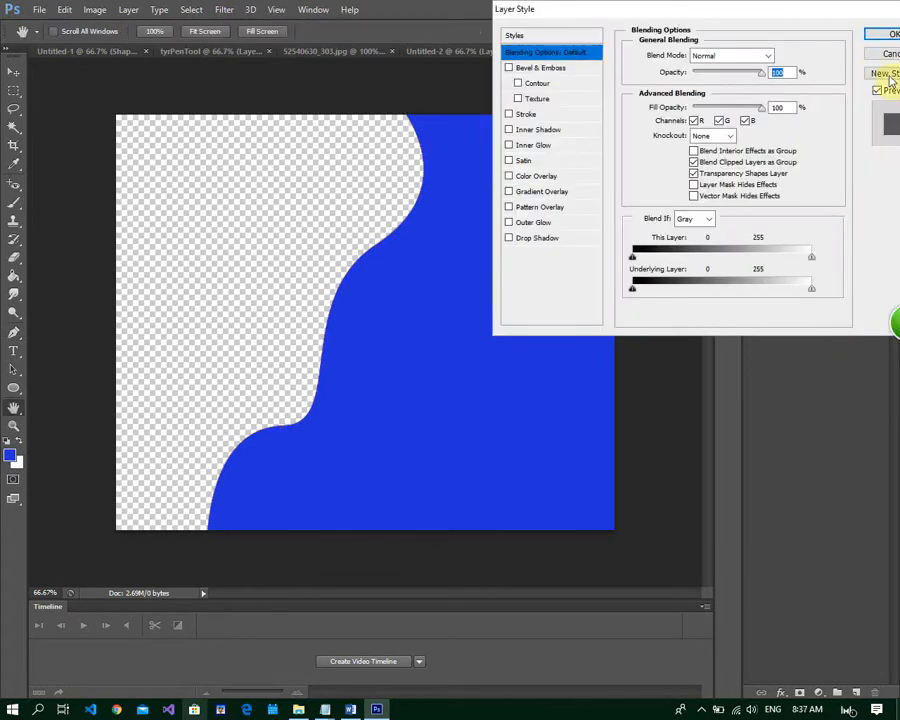
pyautogui.click(878, 55)
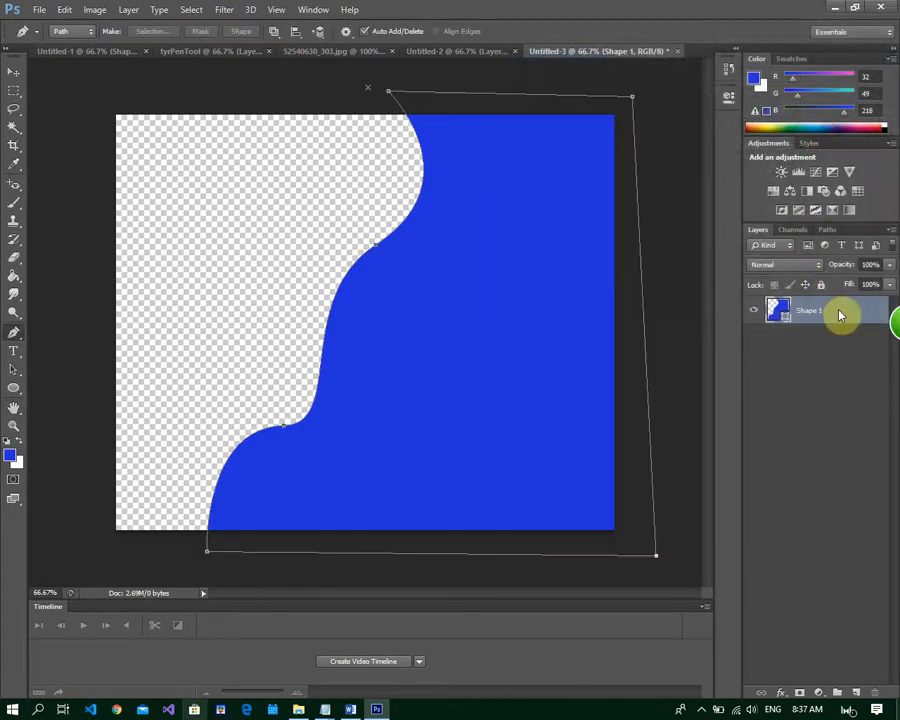
pyautogui.rightClick(838, 316)
pyautogui.click(696, 196)
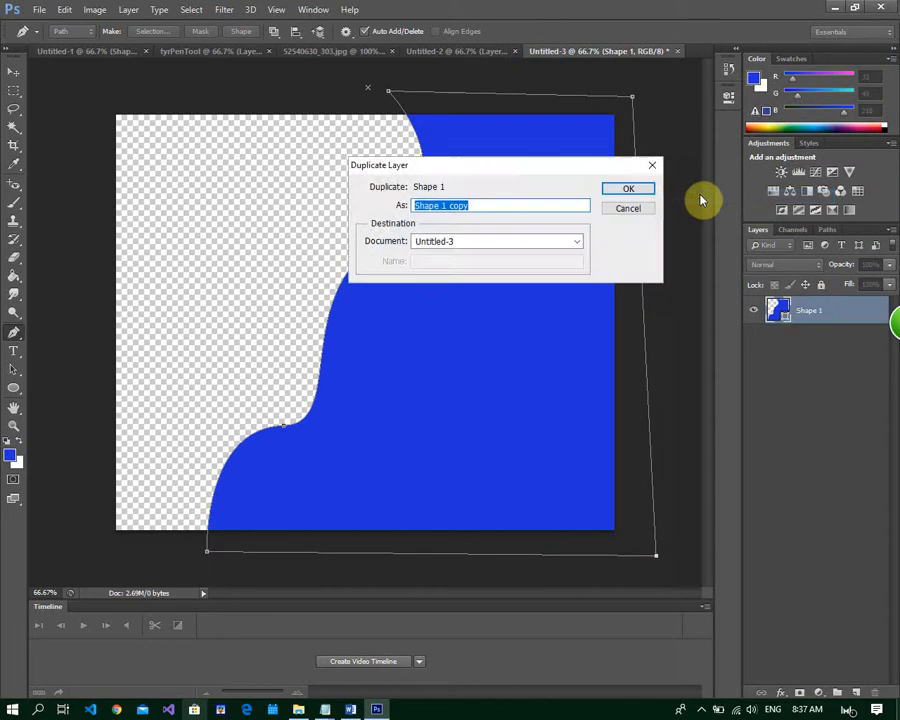
pyautogui.click(628, 190)
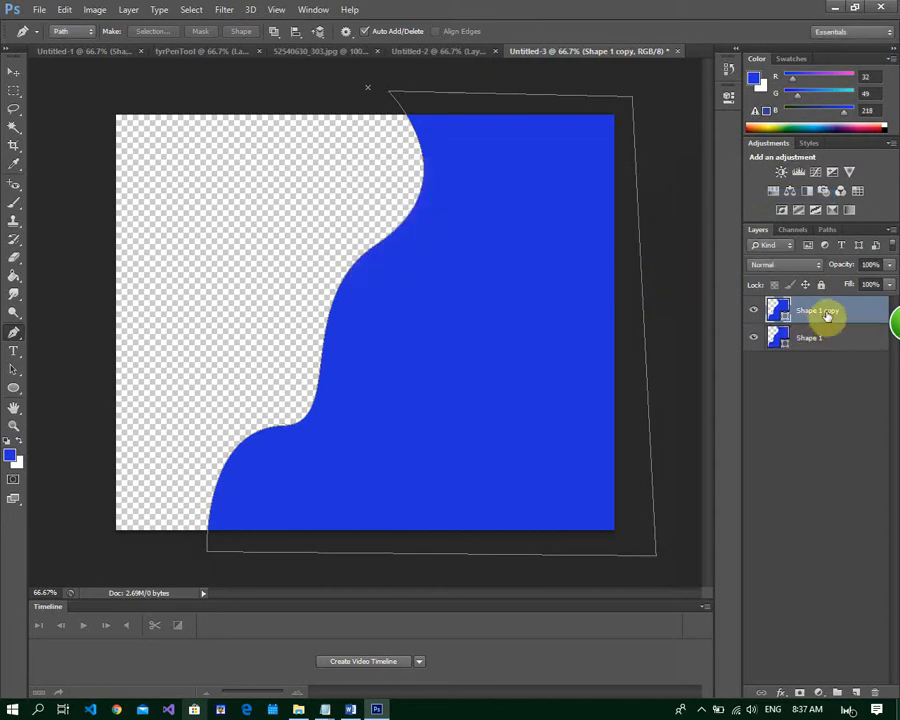
pyautogui.moveTo(822, 314); pyautogui.dragTo(820, 382)
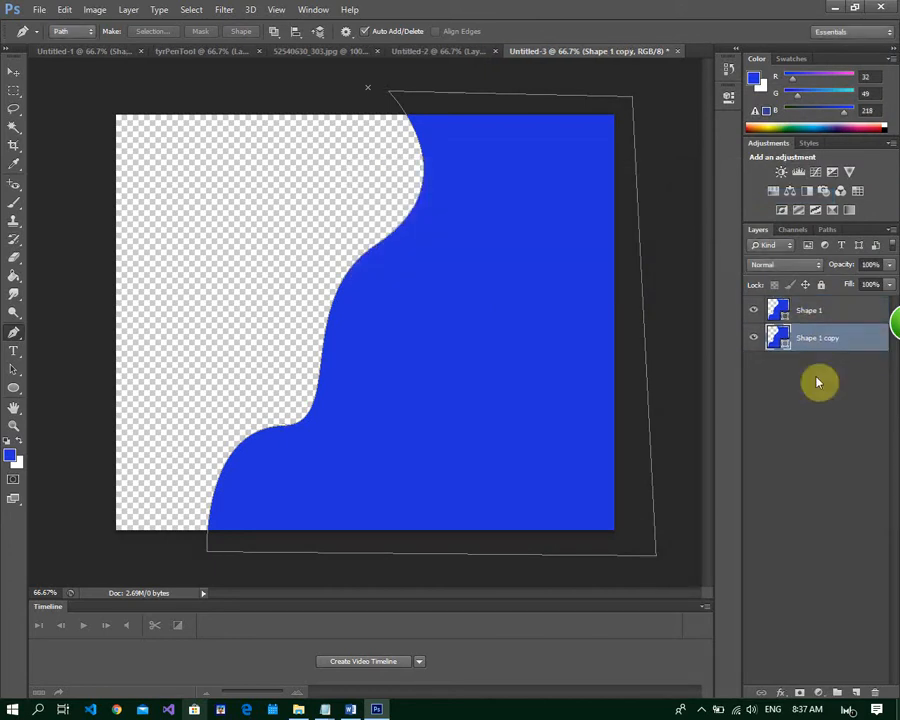
# Apply a yellow Color Overlay, hex e9fc4a, to the Shape 1 copy layer and activate the Move tool
pyautogui.doubleClick(874, 340)
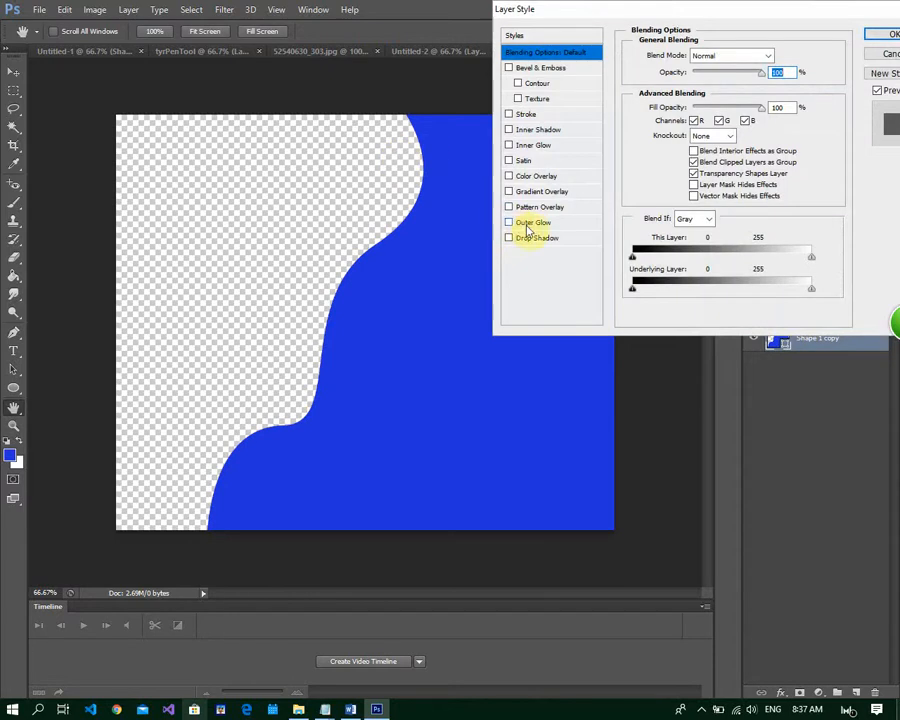
pyautogui.click(509, 177)
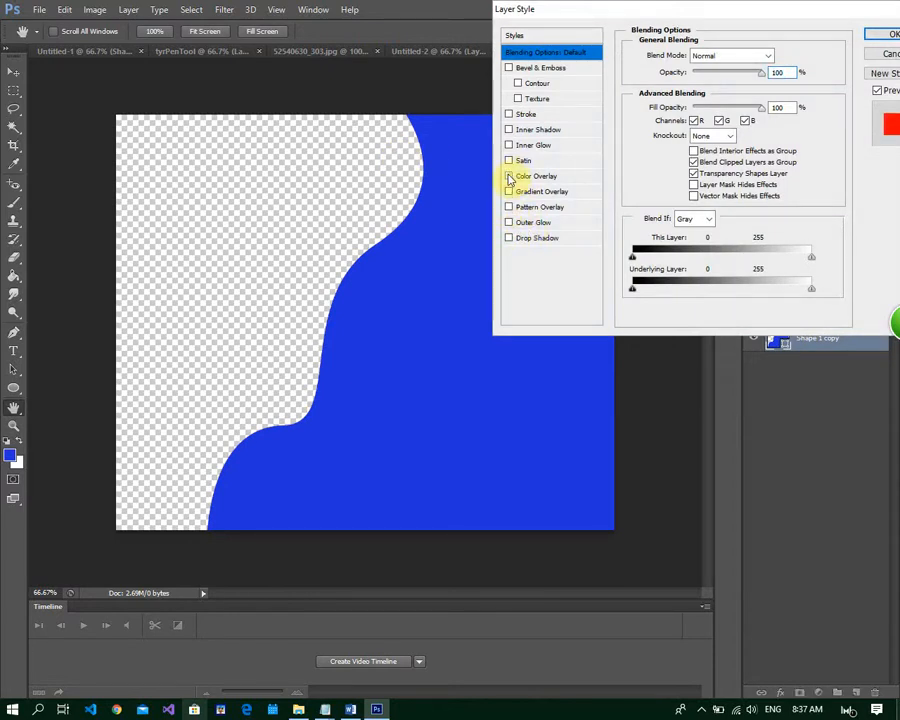
pyautogui.click(570, 177)
pyautogui.click(777, 57)
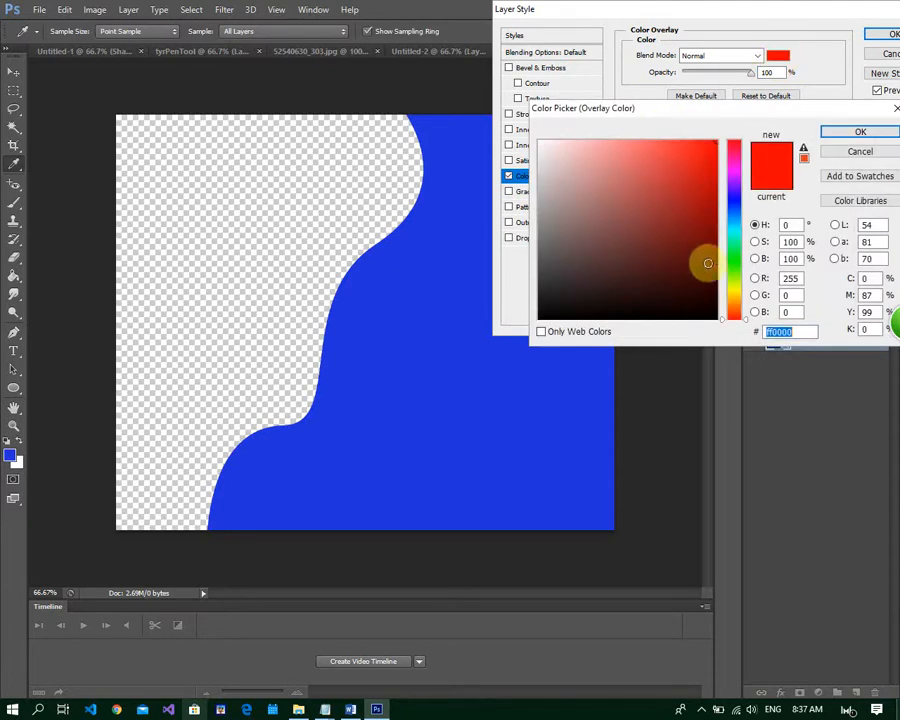
pyautogui.click(730, 287)
pyautogui.click(704, 182)
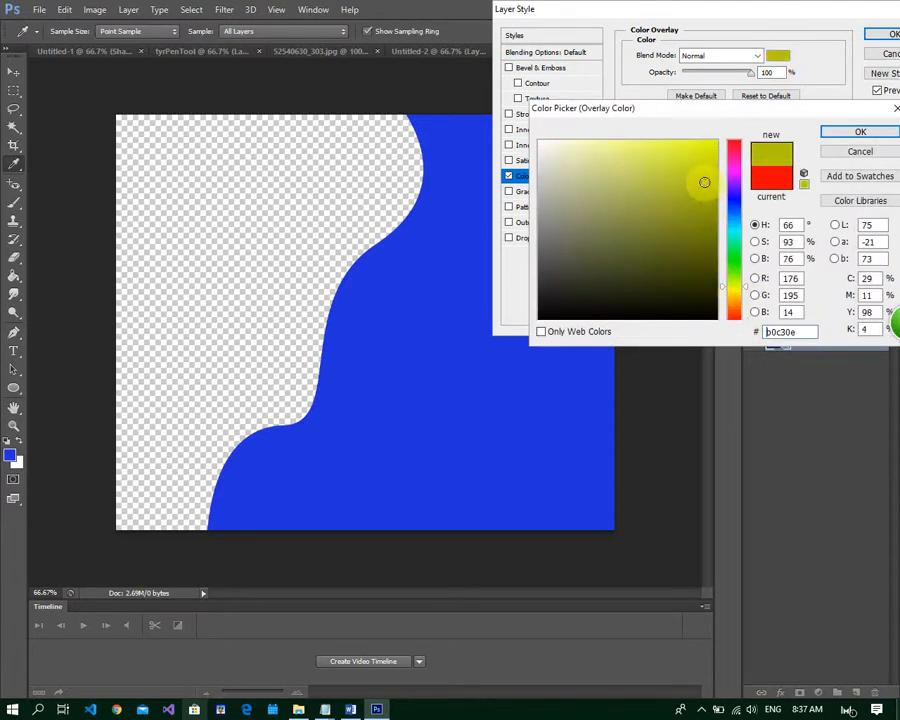
pyautogui.moveTo(702, 182); pyautogui.dragTo(663, 142)
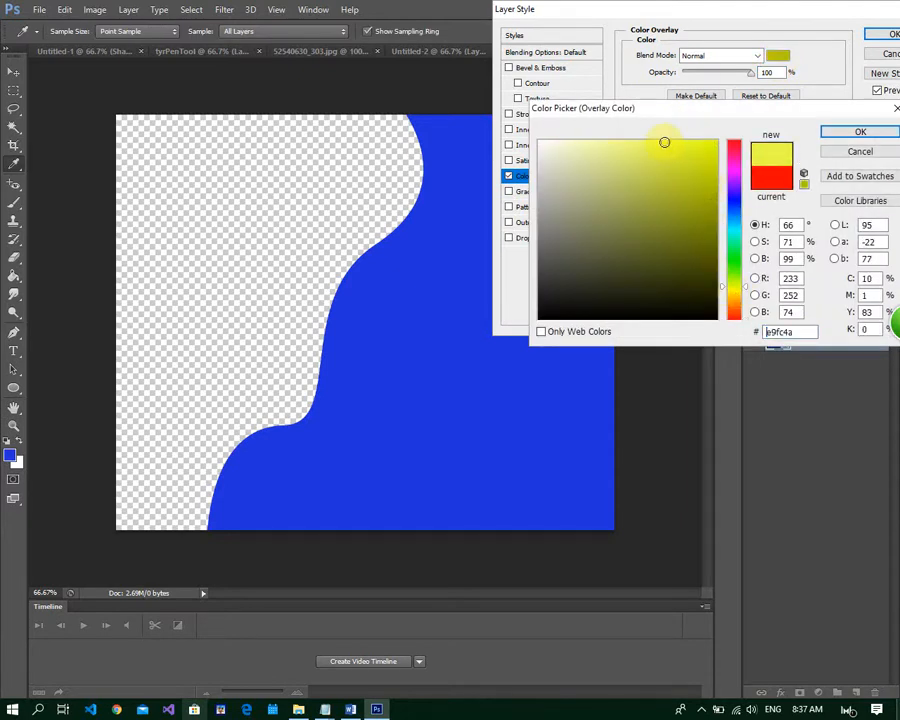
pyautogui.click(845, 136)
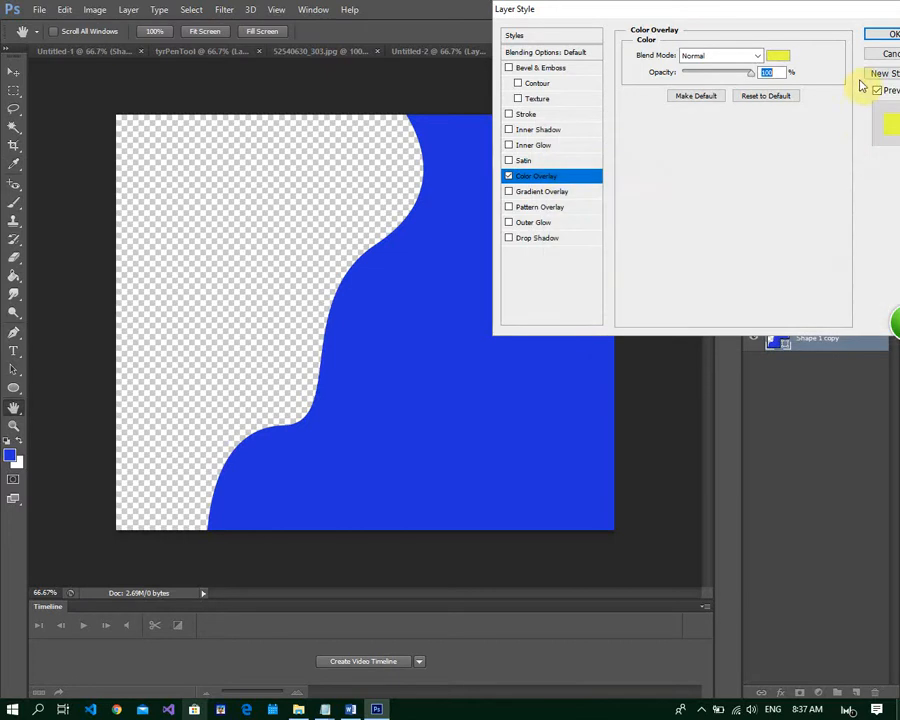
pyautogui.click(885, 36)
pyautogui.press('v')
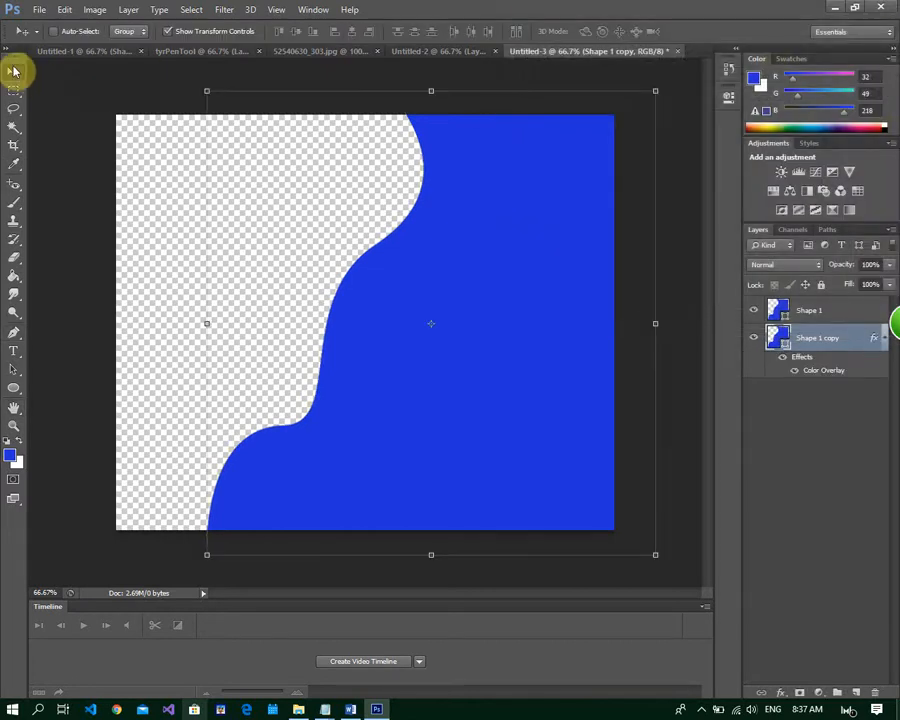
# Nudge the yellow Shape 1 copy slightly left and up so a thin yellow edge follows the blue wave
pyautogui.press('Left')
pyautogui.press('Left')
pyautogui.press('Left')
pyautogui.press('Left')
pyautogui.press('Left')
pyautogui.press('Left')
pyautogui.press('Left')
pyautogui.press('Left')
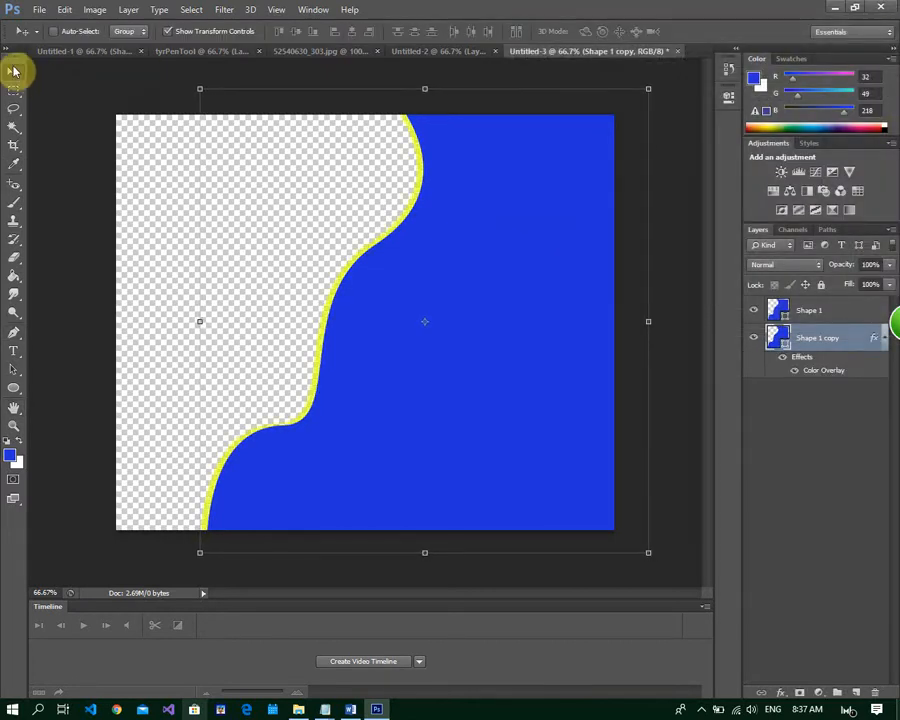
pyautogui.press('Up')
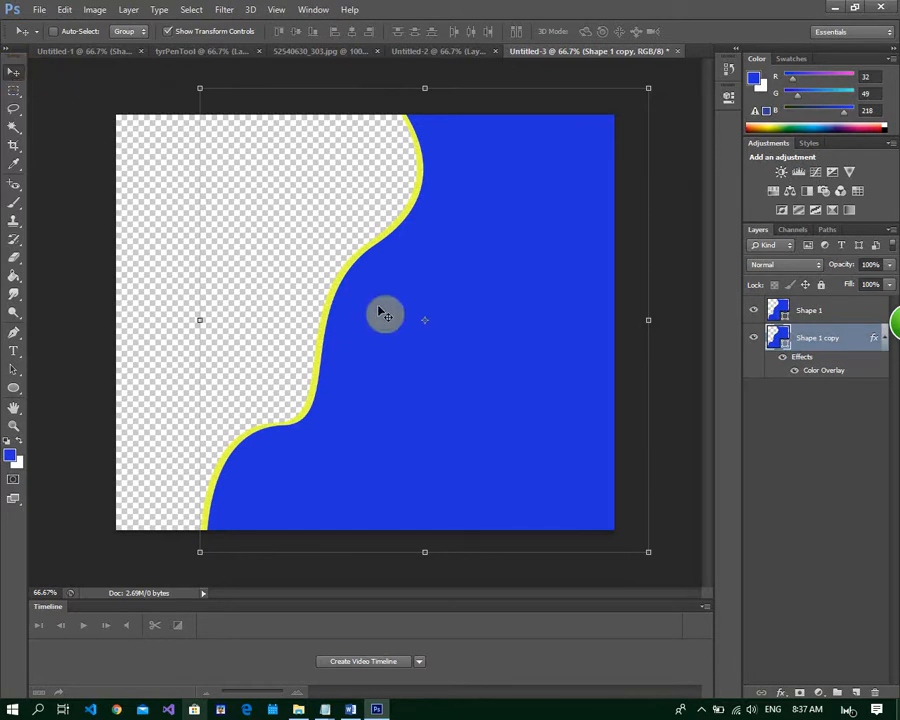
# Add a new empty layer and place it beneath the Shape 1 copy layer
pyautogui.click(885, 520)
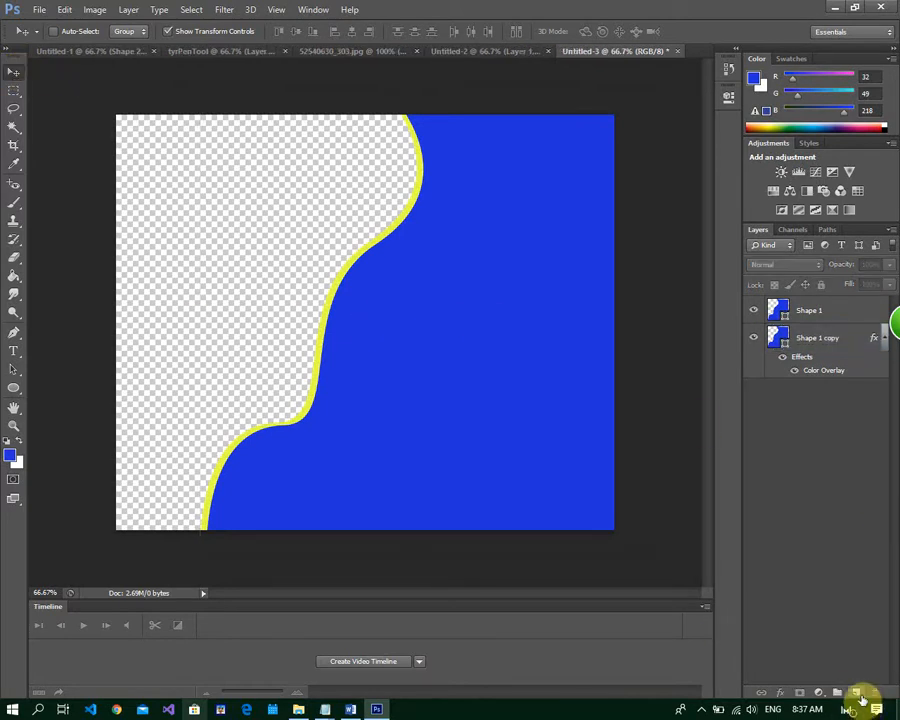
pyautogui.click(857, 693)
pyautogui.moveTo(822, 341); pyautogui.dragTo(828, 450)
# Set the foreground color to white, hex ffffff, and fill the new bottom layer with it using the Paint Bucket tool
pyautogui.click(12, 456)
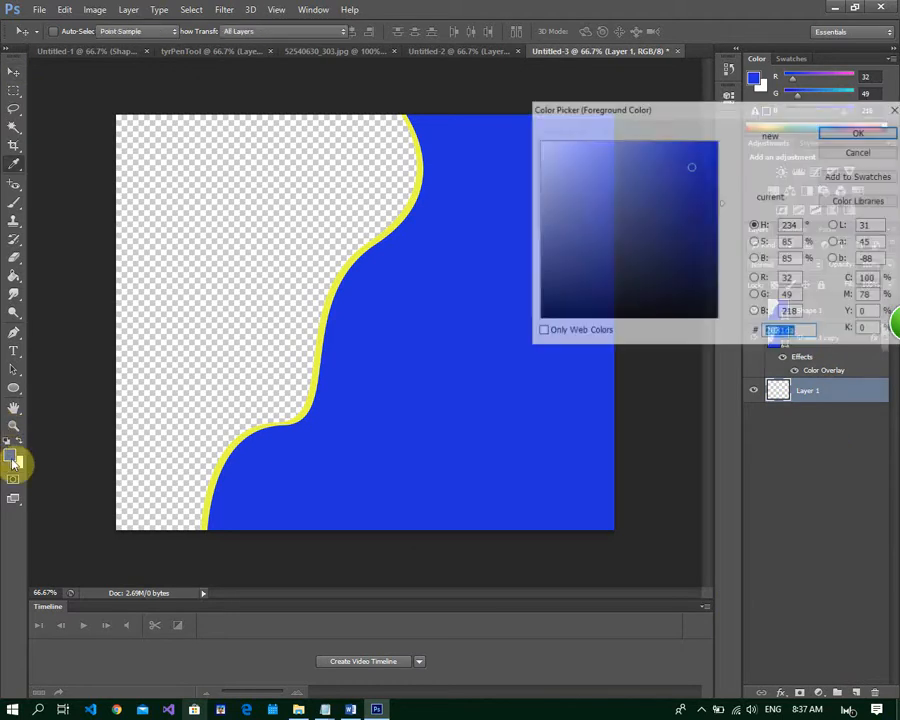
pyautogui.click(539, 142)
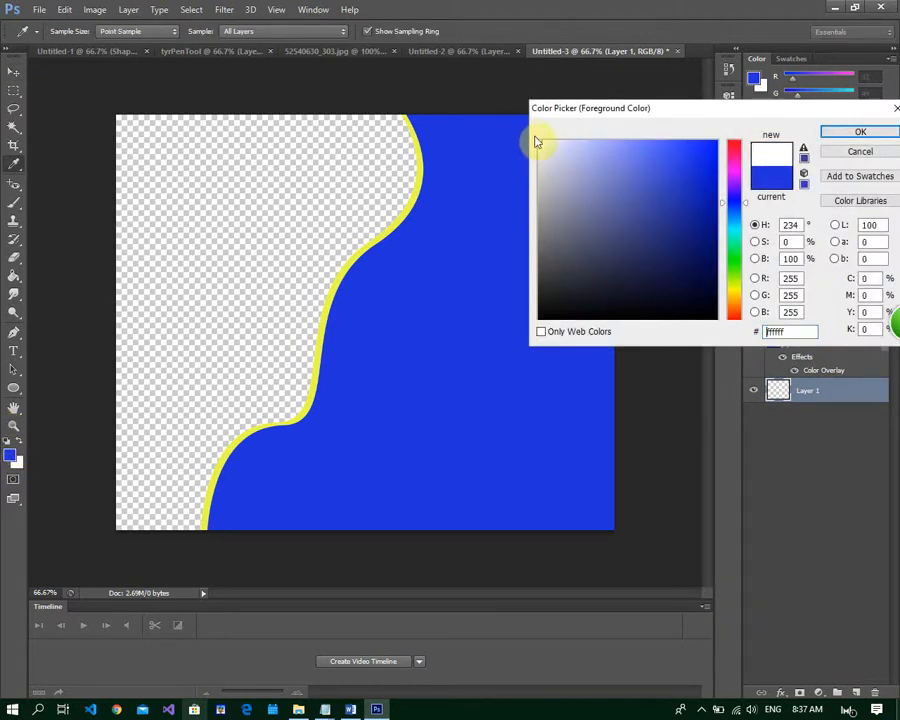
pyautogui.click(842, 134)
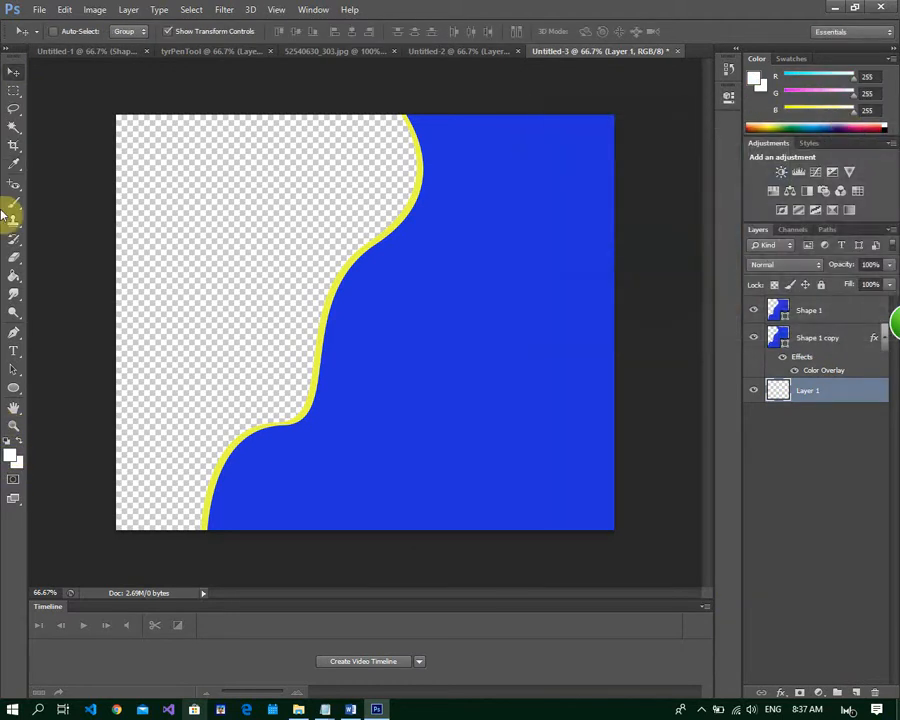
pyautogui.click(14, 274)
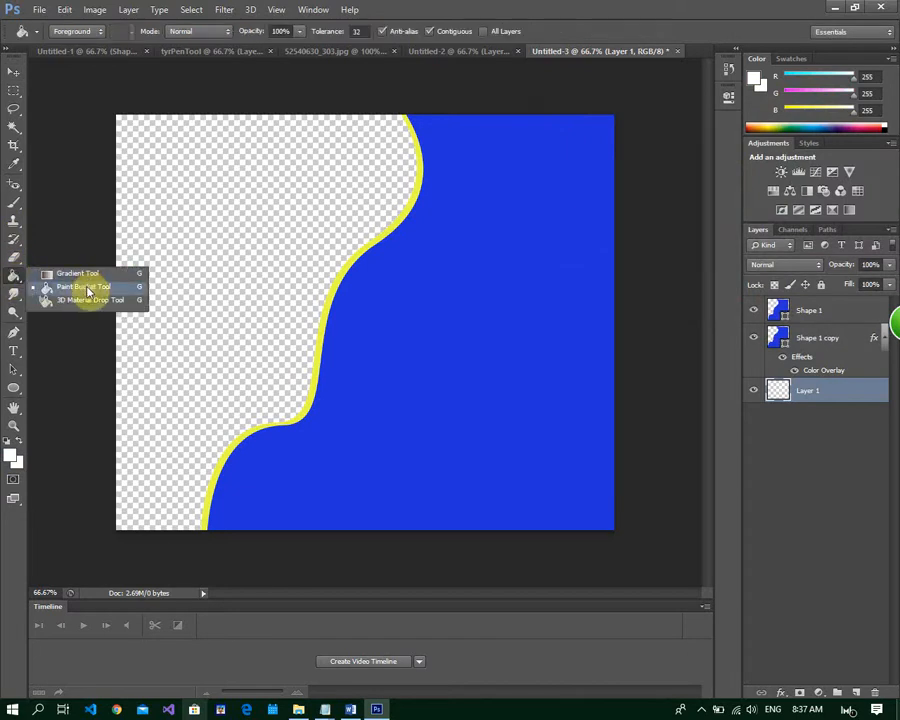
pyautogui.click(86, 287)
pyautogui.click(228, 211)
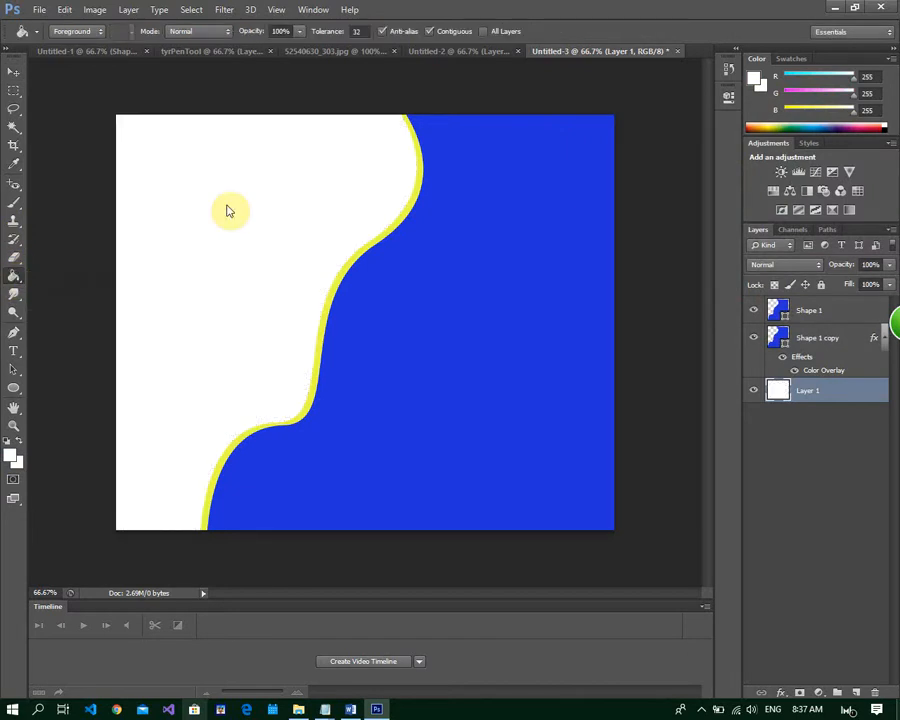